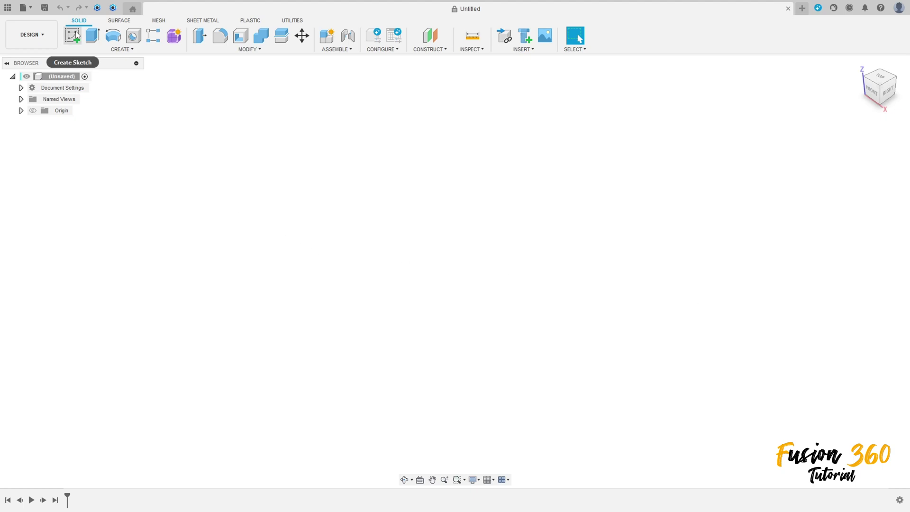
# Step: Start a sketch on the front plane and draw a vertical construction line about 56 mm long downward from the origin
pyautogui.click(477, 271)
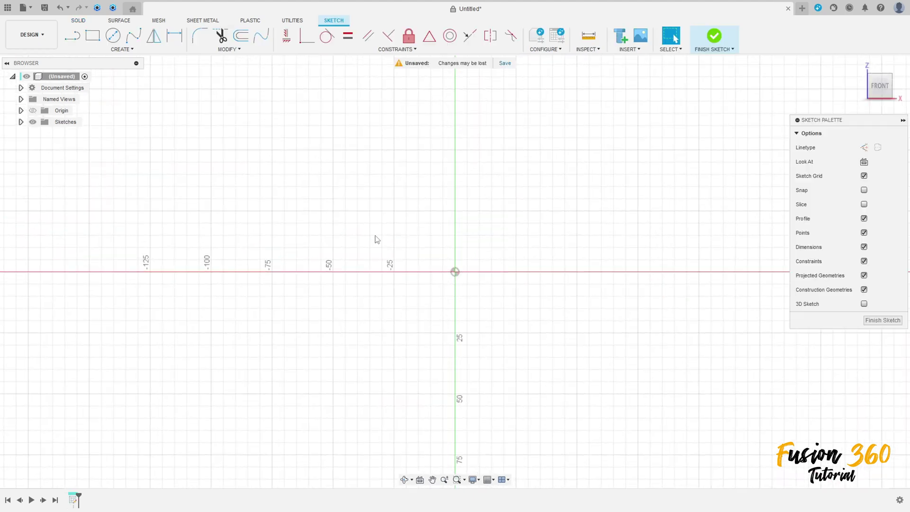
pyautogui.press('l')
pyautogui.click(864, 148)
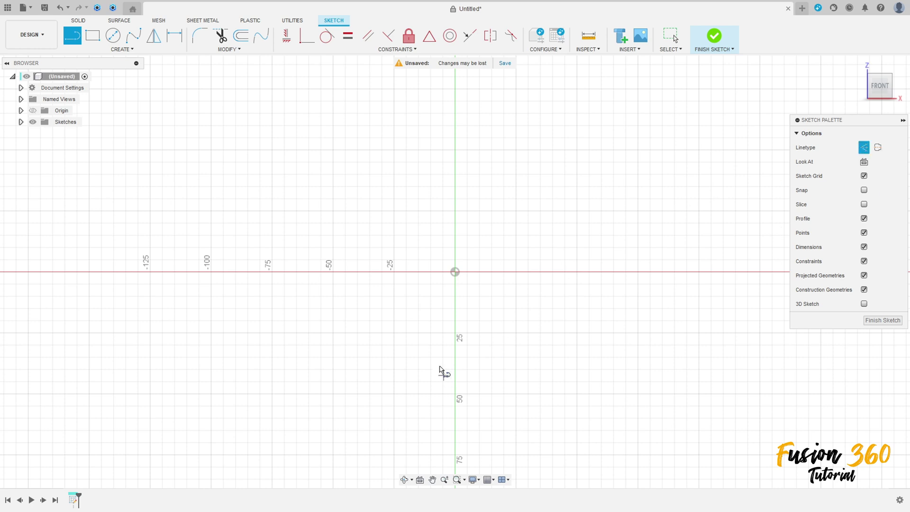
pyautogui.moveTo(440, 371); pyautogui.dragTo(366, 192, button='middle')
pyautogui.click(400, 143)
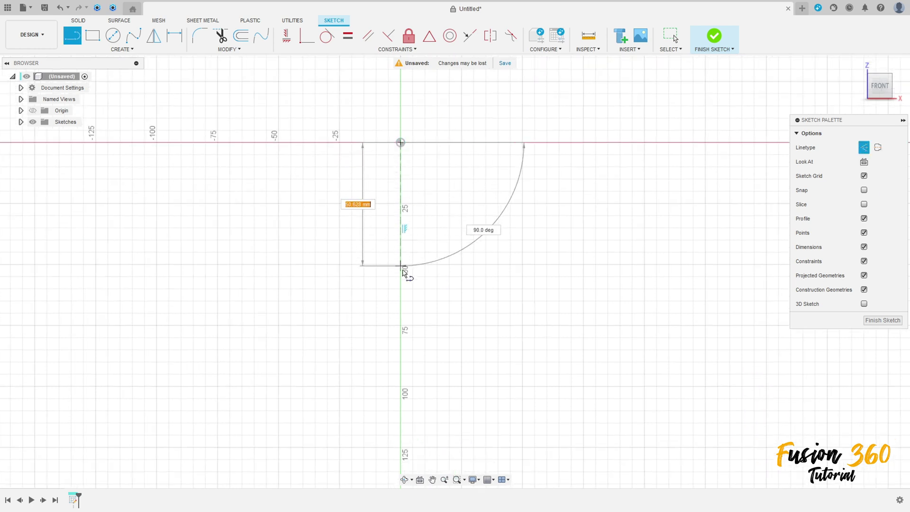
pyautogui.click(400, 279)
pyautogui.press('Escape')
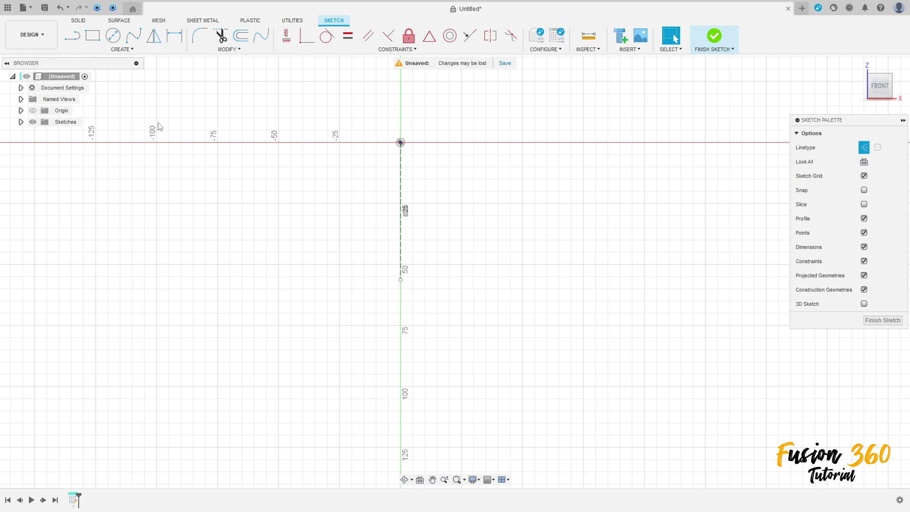
# Step: Draw a solid centre-point arc about the origin from the construction line, radius 40 mm and 60°, and place its angle dimension inside the arc
pyautogui.click(122, 49)
pyautogui.moveTo(94, 89)
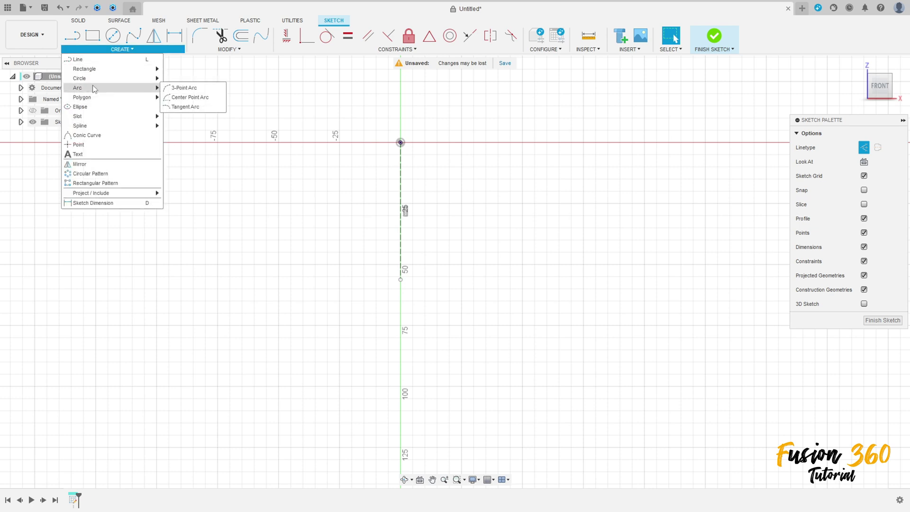
pyautogui.click(185, 98)
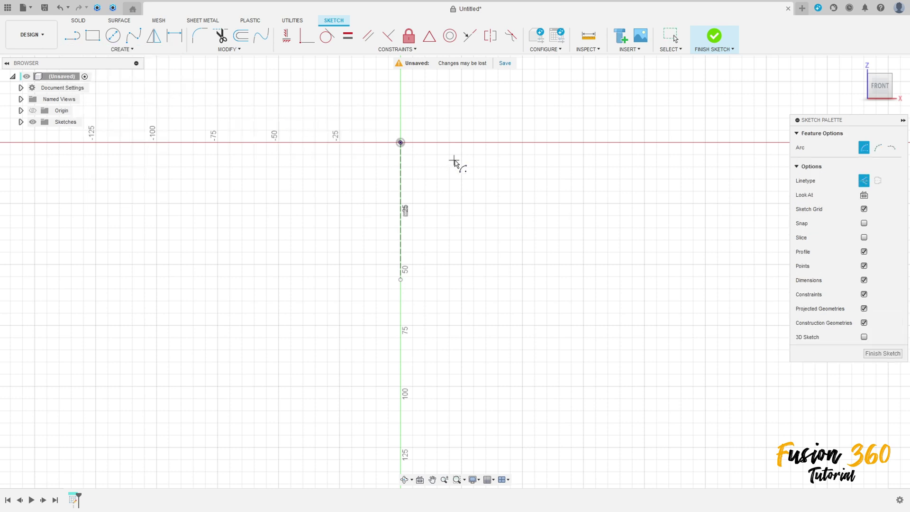
pyautogui.click(400, 142)
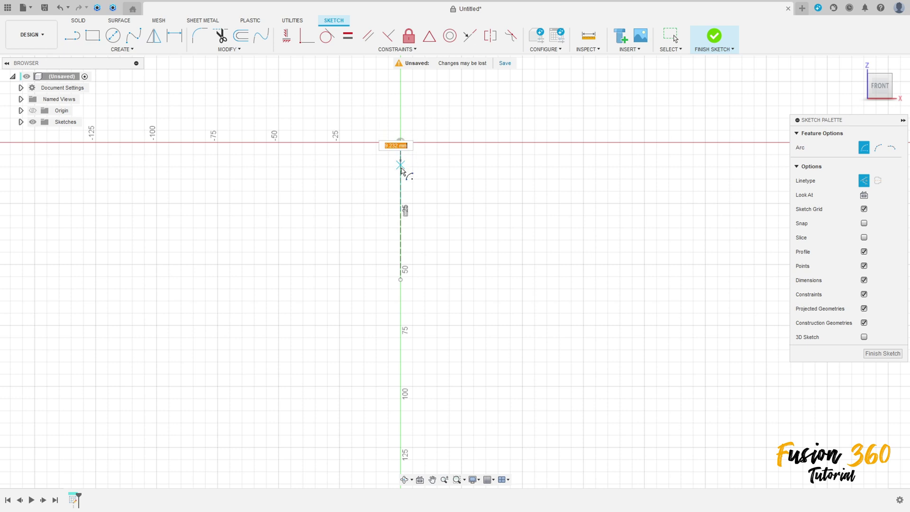
pyautogui.press('Tab')
pyautogui.click(401, 219)
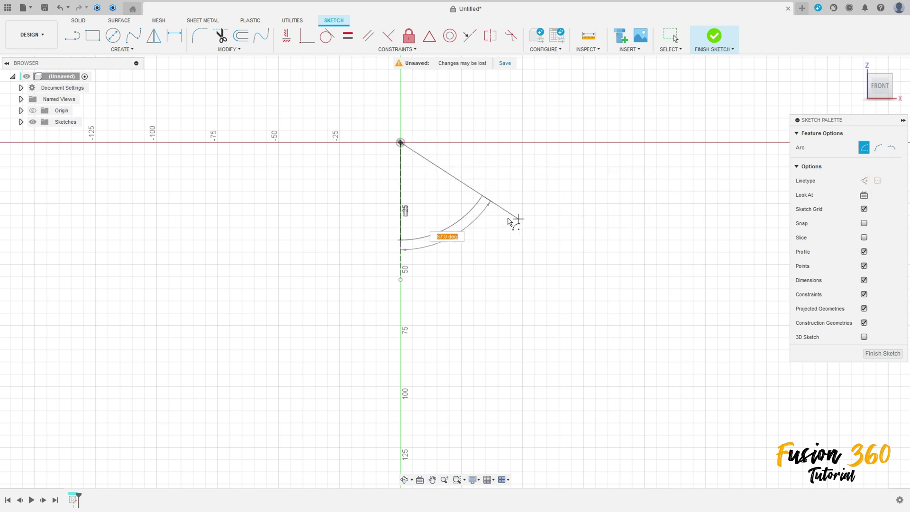
pyautogui.write('60')
pyautogui.press('Tab')
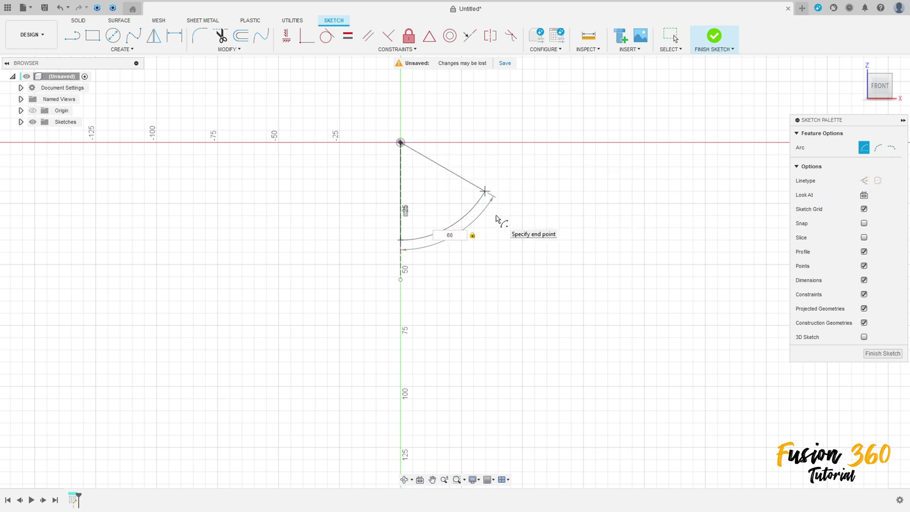
pyautogui.press('Return')
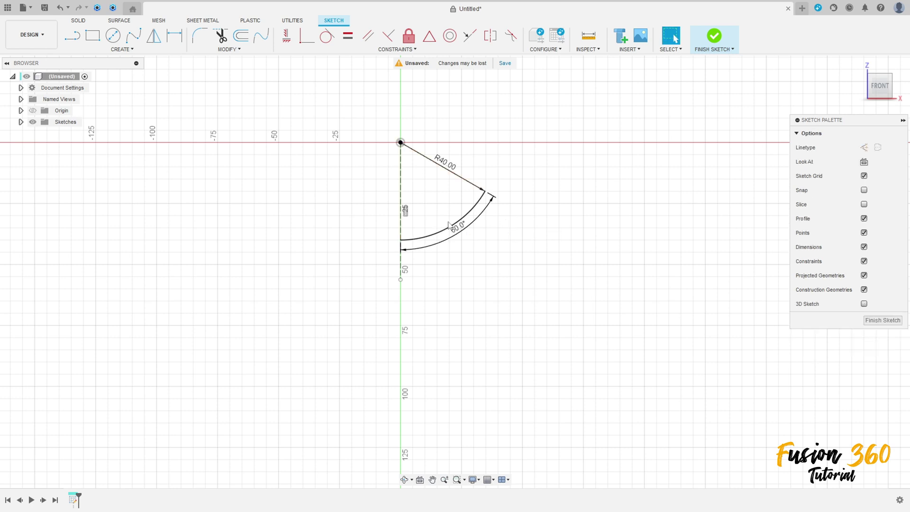
pyautogui.moveTo(454, 234); pyautogui.dragTo(423, 199)
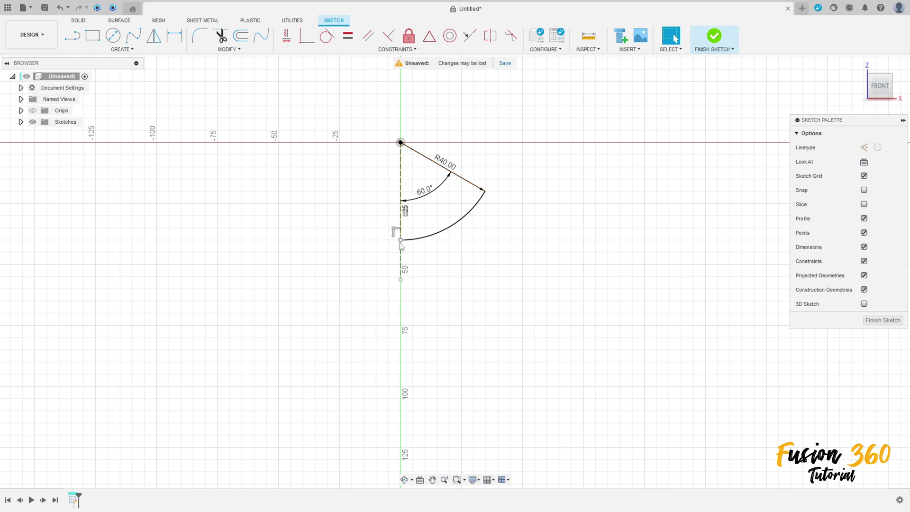
# Step: Draw a 130 mm line sloping down to the right at 30° from the arc's outer endpoint
pyautogui.press('l')
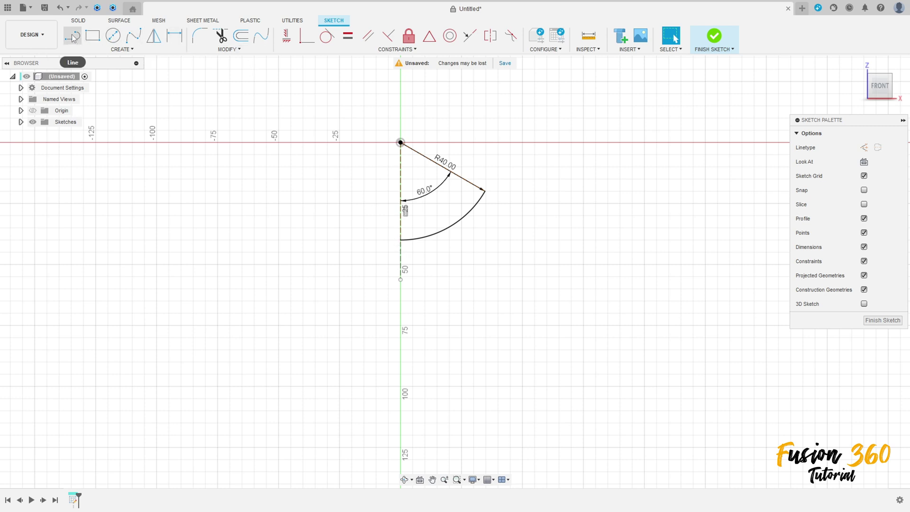
pyautogui.click(484, 192)
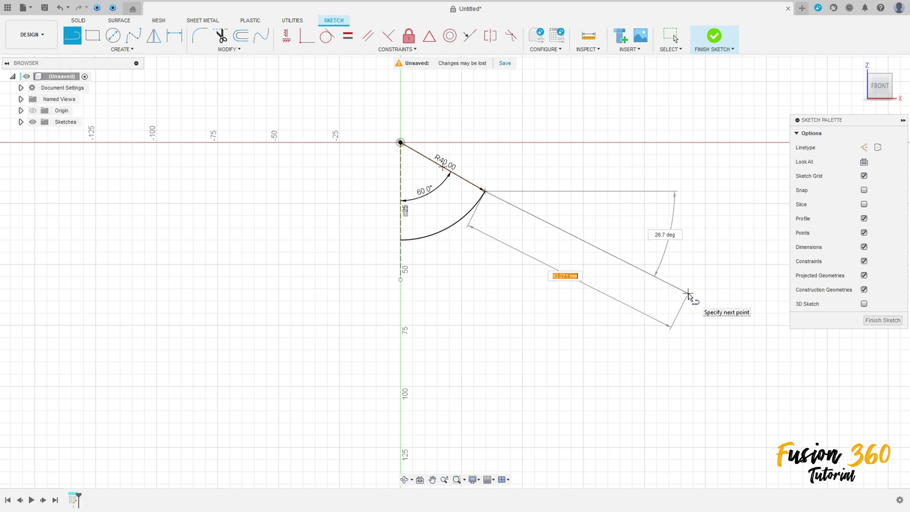
pyautogui.press('Tab')
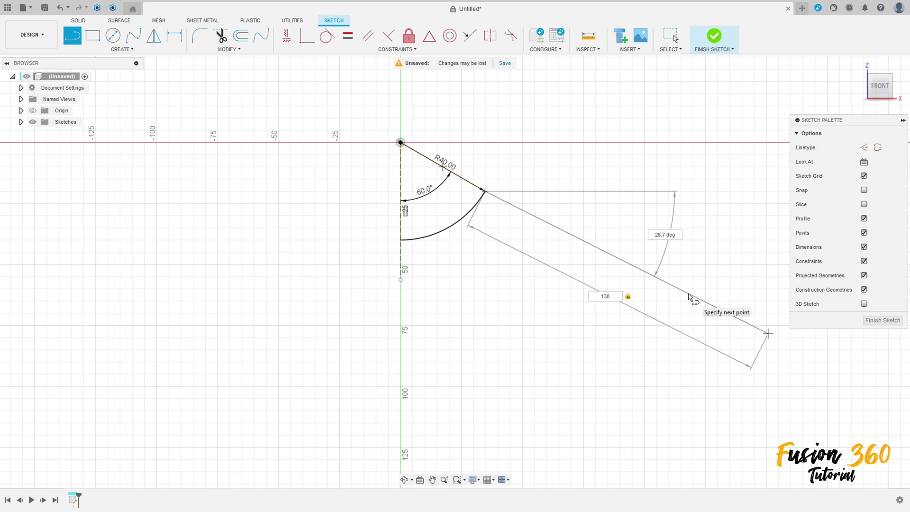
pyautogui.press('Tab')
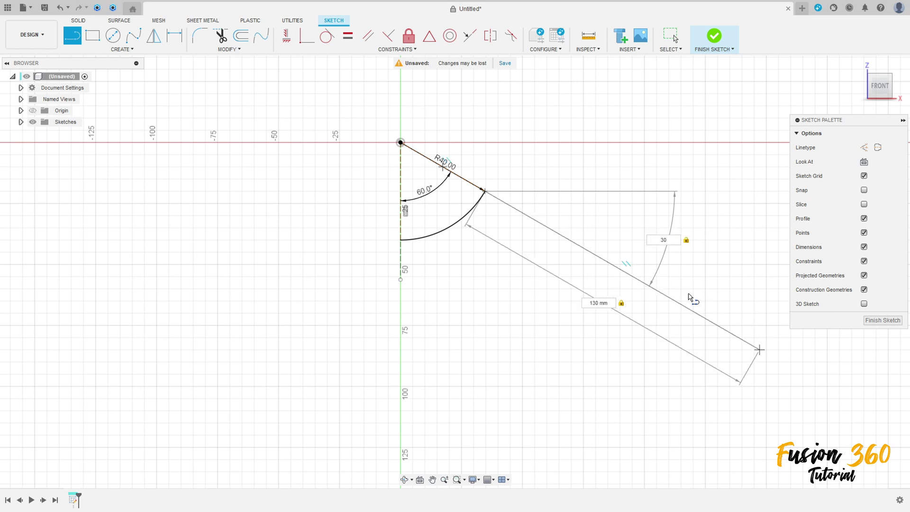
pyautogui.press('Return')
pyautogui.press('Escape')
pyautogui.moveTo(690, 297); pyautogui.dragTo(348, 251, button='middle')
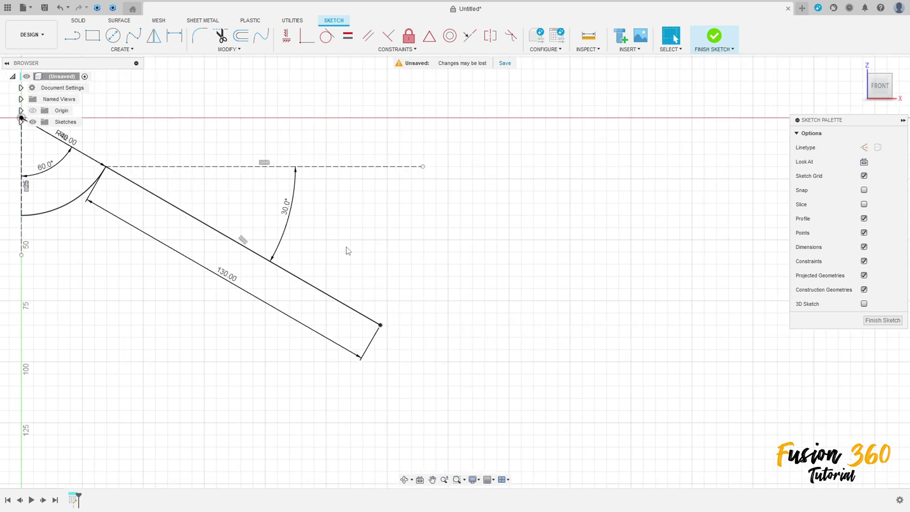
# Step: Draw a 40 mm line upward from the lower end of the sloped line, perpendicular to it
pyautogui.press('l')
pyautogui.click(381, 325)
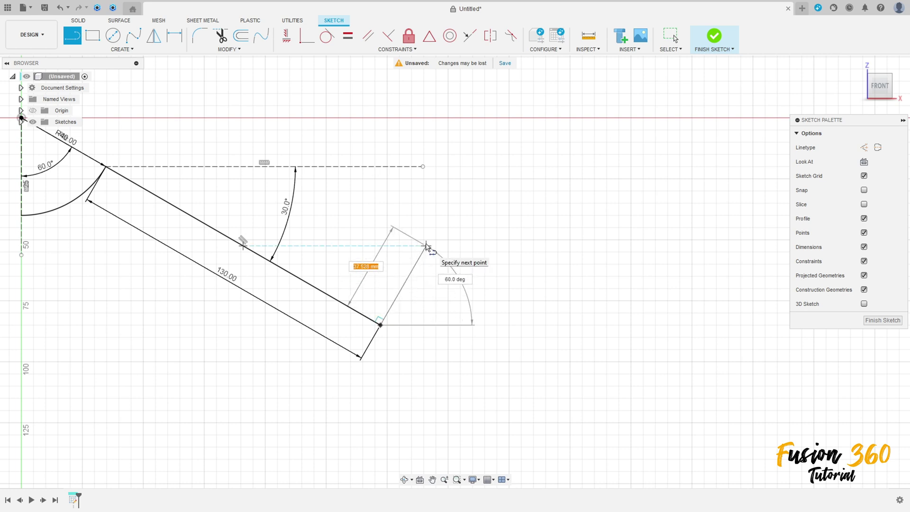
pyautogui.press('Tab')
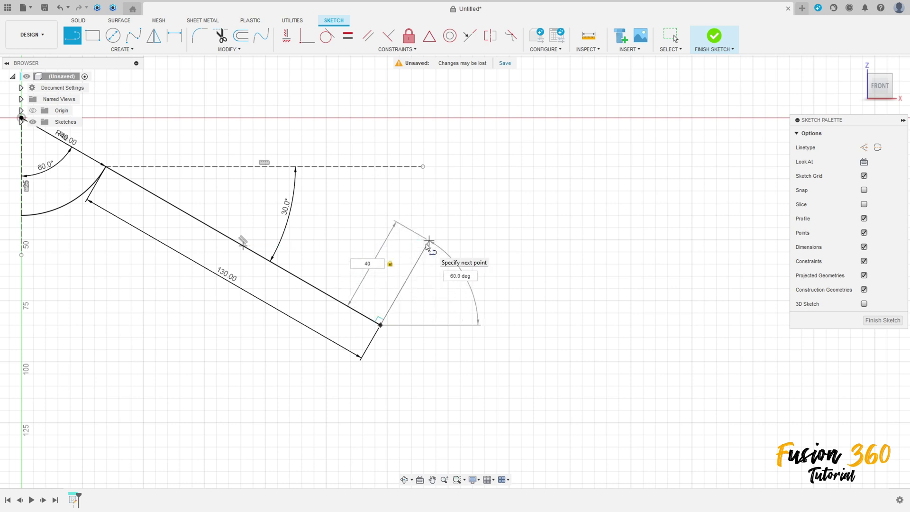
pyautogui.click(428, 240)
pyautogui.press('Escape')
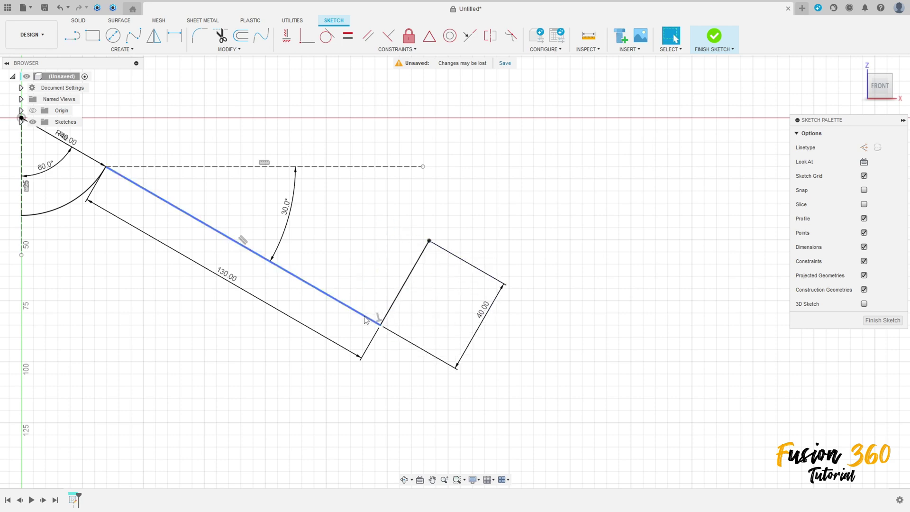
# Step: Mirror the arc and the two connected lines about the vertical construction line
pyautogui.moveTo(305, 227)
pyautogui.mouseDown(button='middle')
pyautogui.moveTo(501, 256)
pyautogui.moveTo(470, 254)
pyautogui.moveTo(487, 266)
pyautogui.moveTo(468, 268)
pyautogui.mouseUp(button='middle')
pyautogui.scroll(-3, 470, 254)
pyautogui.click(150, 40)
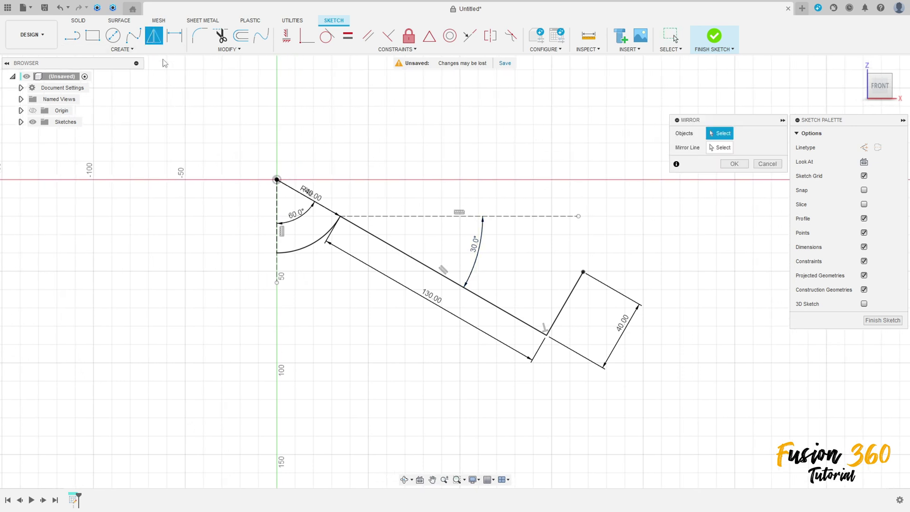
pyautogui.click(307, 246)
pyautogui.click(382, 241)
pyautogui.click(575, 294)
pyautogui.click(712, 148)
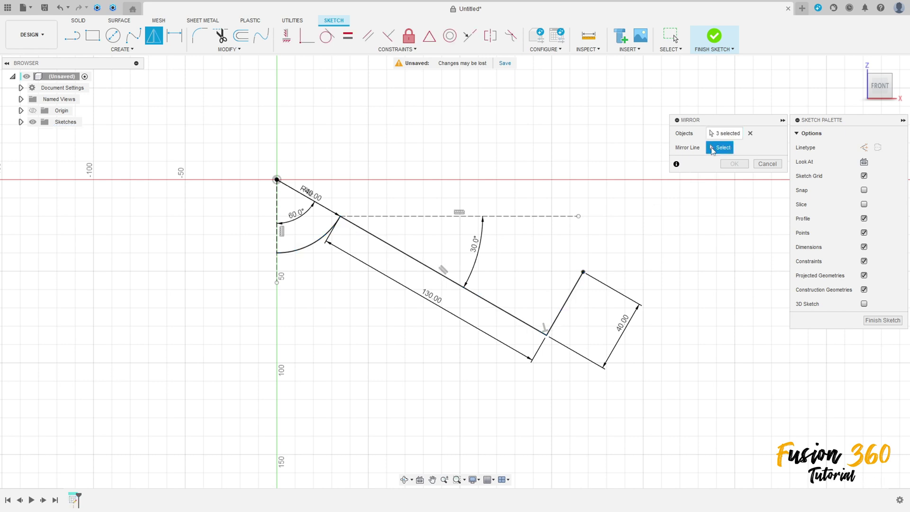
pyautogui.click(278, 232)
pyautogui.moveTo(210, 264); pyautogui.dragTo(345, 256, button='middle')
pyautogui.scroll(-1, 298, 257)
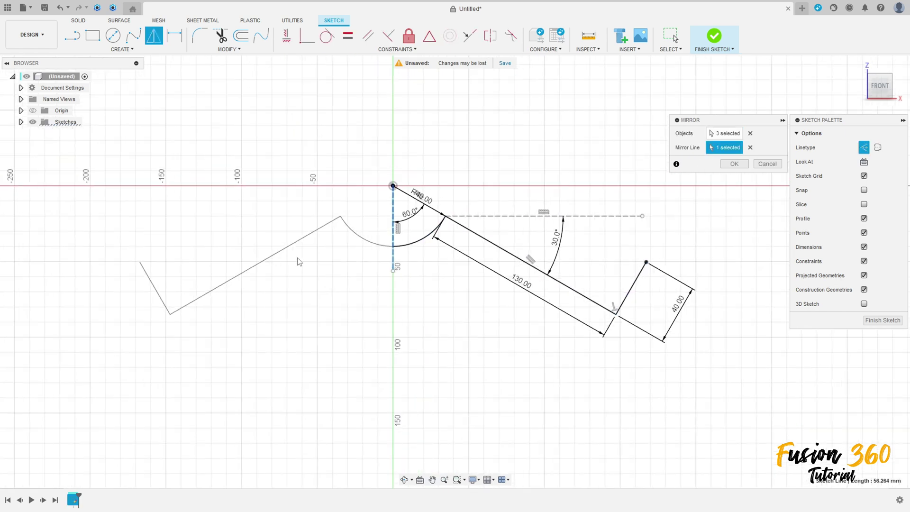
pyautogui.click(732, 164)
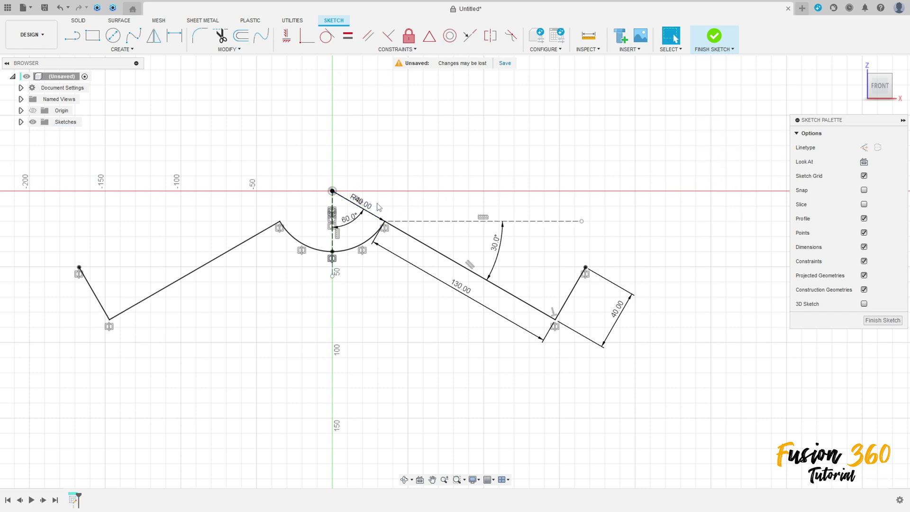
# Step: Move the arc's radius dimension below the profile, finish the sketch and return to the home view
pyautogui.moveTo(367, 205); pyautogui.dragTo(373, 283)
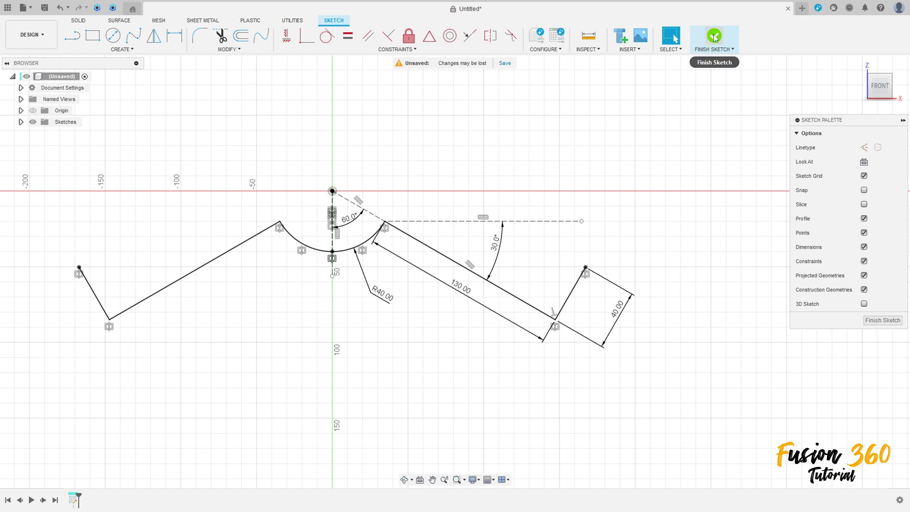
pyautogui.click(693, 45)
pyautogui.moveTo(474, 136)
pyautogui.mouseDown(button='middle')
pyautogui.moveTo(554, 137)
pyautogui.moveTo(503, 161)
pyautogui.mouseUp(button='middle')
pyautogui.click(858, 67)
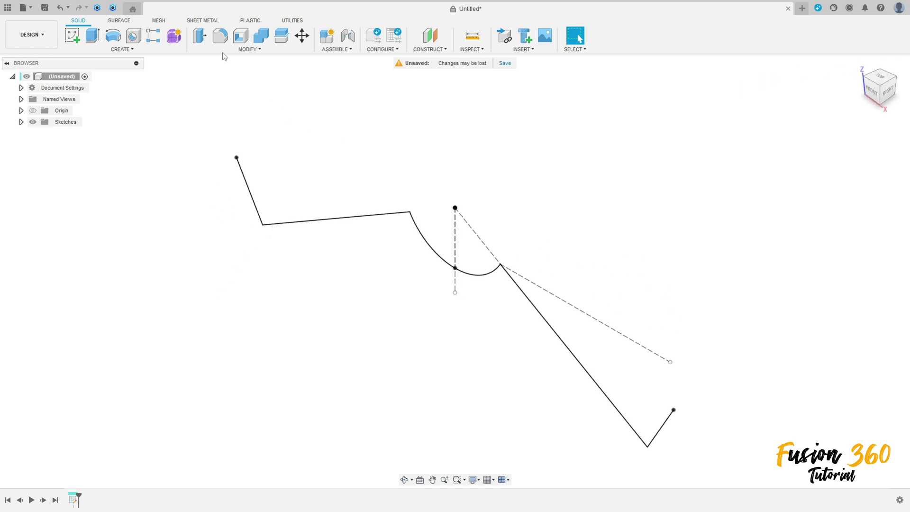
# Step: Create a sheet metal flange from the whole chained profile, symmetric with a 60 mm distance, as a new Steel (mm)3,2 body
pyautogui.click(204, 20)
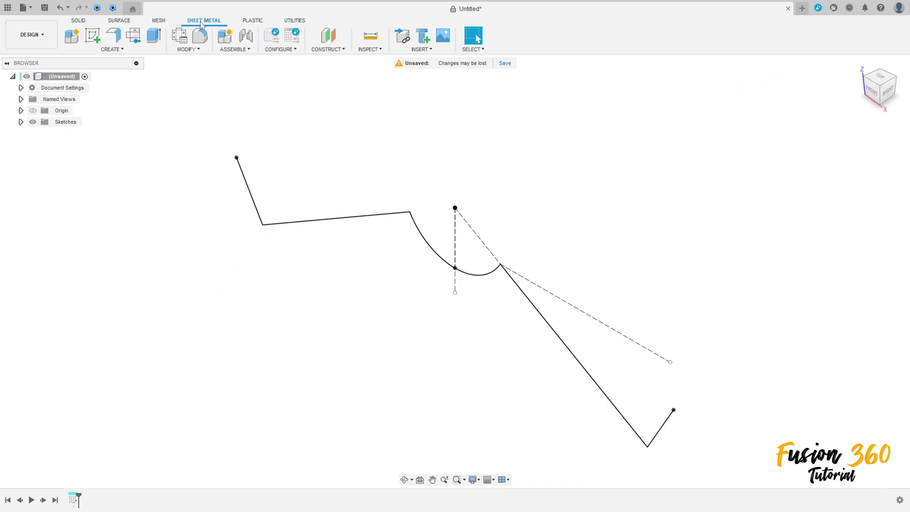
pyautogui.click(114, 37)
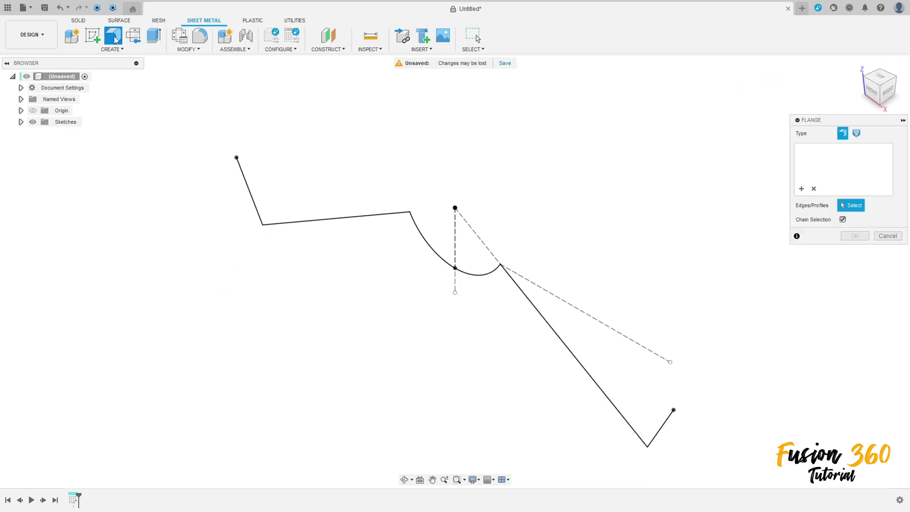
pyautogui.click(470, 280)
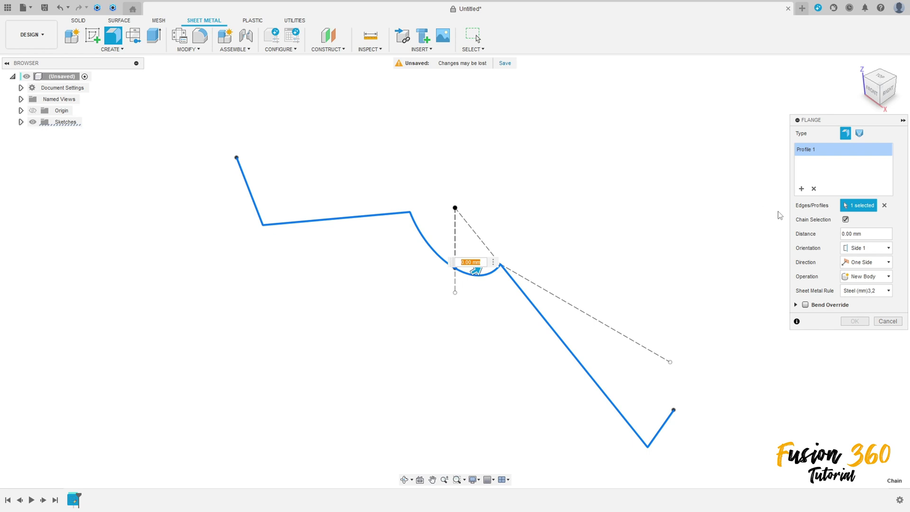
pyautogui.click(876, 263)
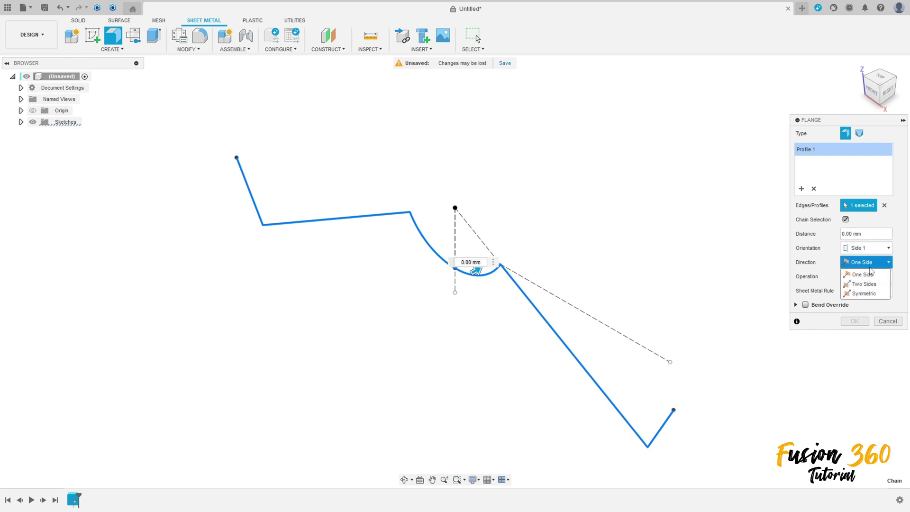
pyautogui.click(870, 295)
pyautogui.click(867, 235)
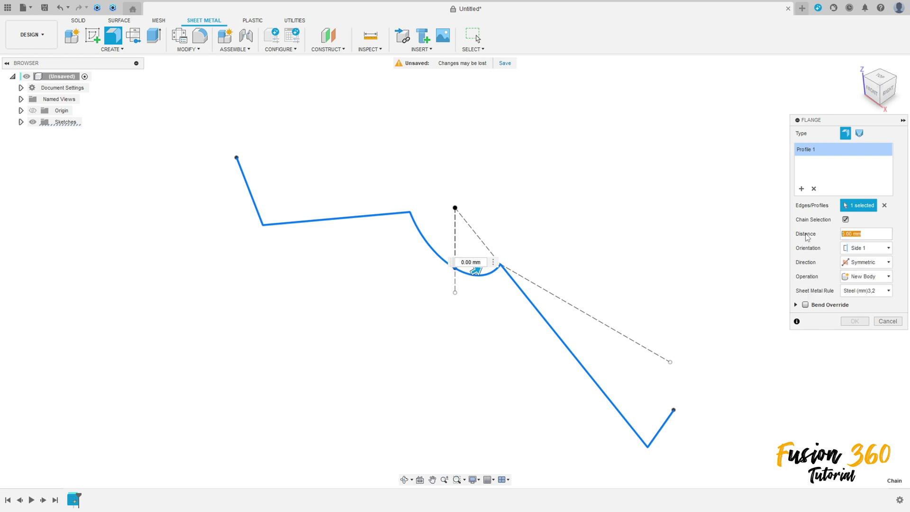
pyautogui.press('Return')
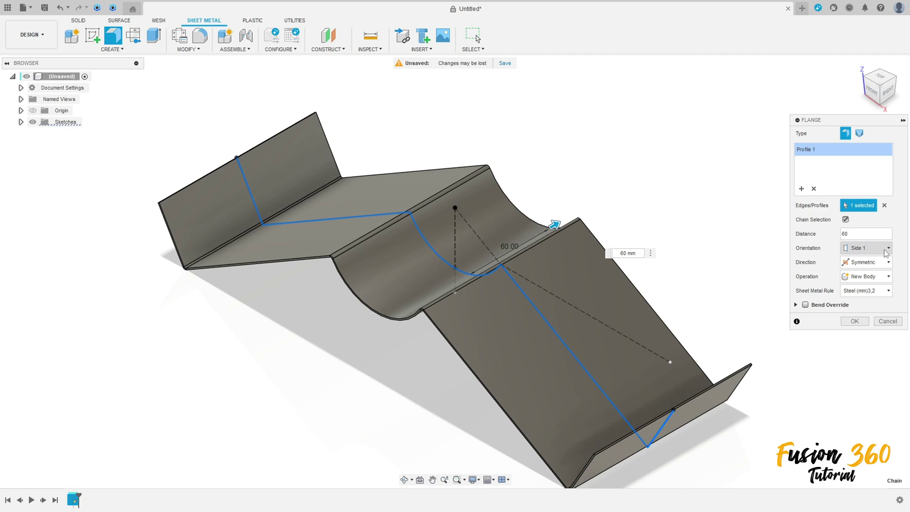
pyautogui.click(855, 323)
pyautogui.keyDown('shift'); pyautogui.moveTo(681, 244); pyautogui.dragTo(657, 126, button='middle'); pyautogui.keyUp('shift')
pyautogui.click(859, 62)
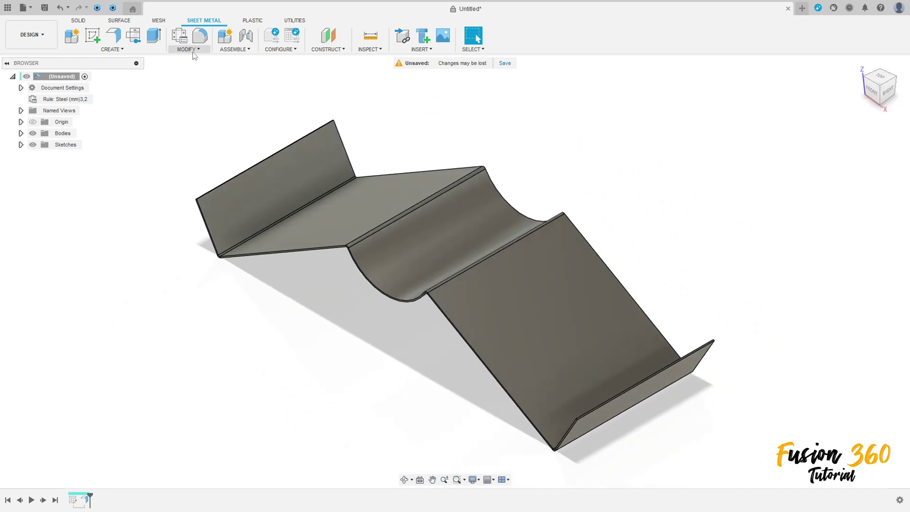
# Step: Start a Fillet and select the two outer corner edges of the right upturned end
pyautogui.click(200, 37)
pyautogui.scroll(8, 622, 423)
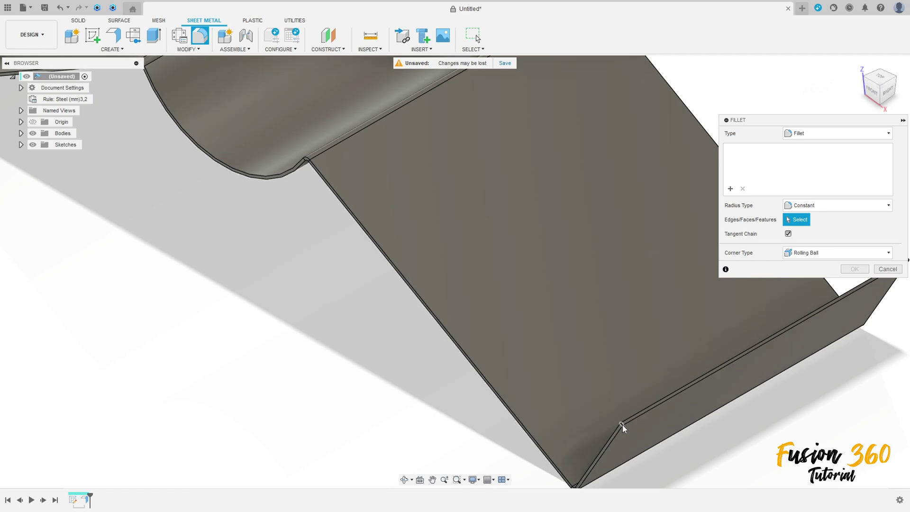
pyautogui.click(623, 421)
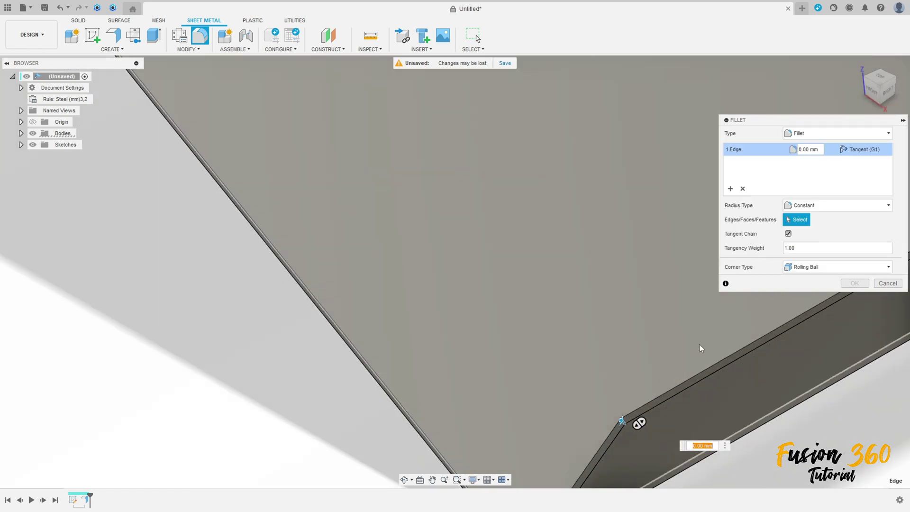
pyautogui.scroll(-5, 635, 421)
pyautogui.scroll(3, 512, 169)
pyautogui.moveTo(700, 199); pyautogui.dragTo(380, 293, button='middle')
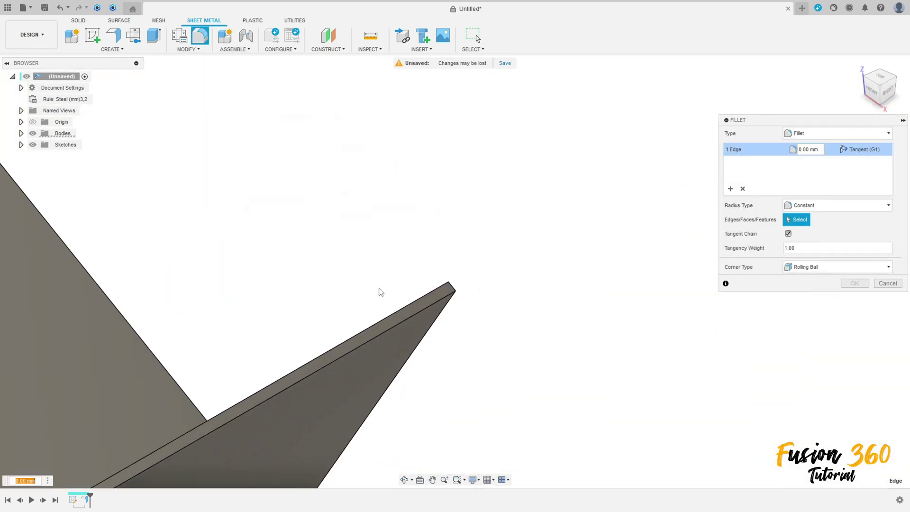
pyautogui.click(452, 288)
pyautogui.scroll(-6, 365, 264)
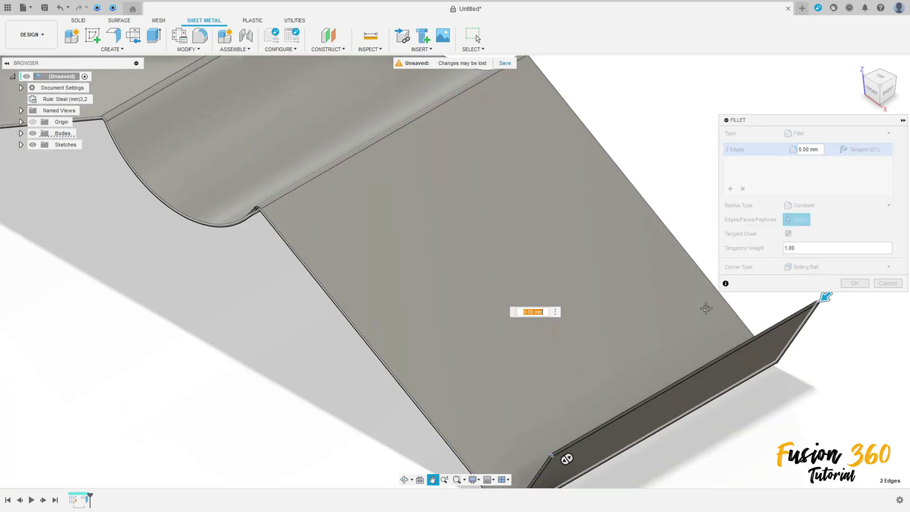
# Step: Add the two outer corner edges of the opposite upturned end, fillet all four with a 15 mm radius and return to the home view
pyautogui.keyDown('shift'); pyautogui.moveTo(278, 222); pyautogui.dragTo(350, 205, button='middle'); pyautogui.keyUp('shift')
pyautogui.scroll(6, 249, 316)
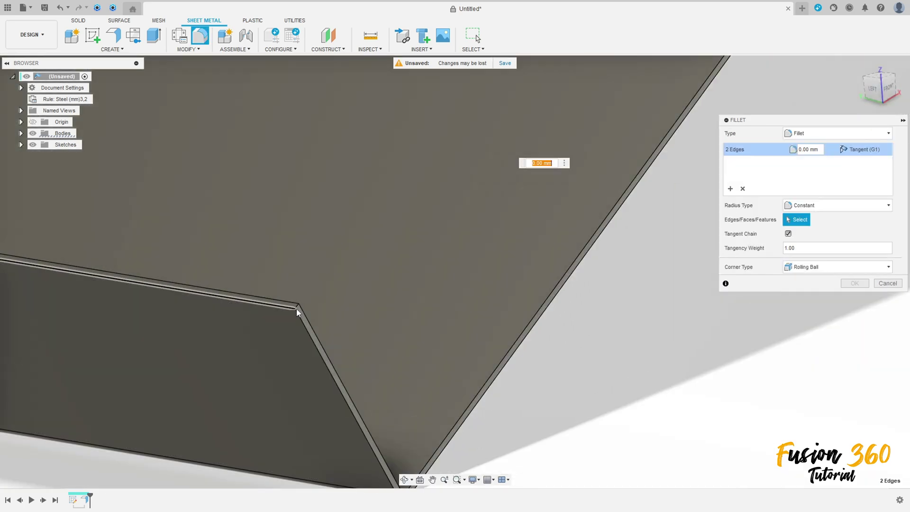
pyautogui.click(297, 308)
pyautogui.scroll(-2, 239, 313)
pyautogui.keyDown('shift'); pyautogui.moveTo(240, 315); pyautogui.dragTo(205, 339, button='middle'); pyautogui.keyUp('shift')
pyautogui.moveTo(155, 353); pyautogui.dragTo(380, 197, button='middle')
pyautogui.scroll(3, 301, 409)
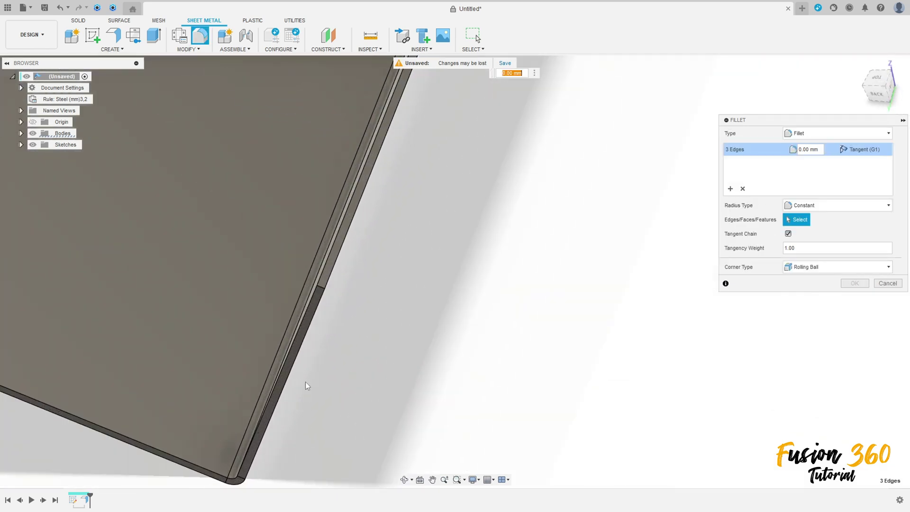
pyautogui.click(320, 290)
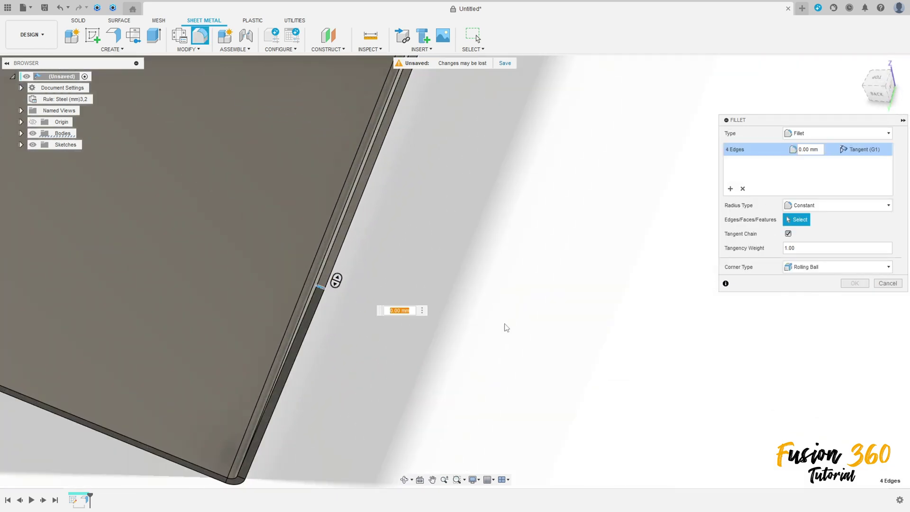
pyautogui.press('Return')
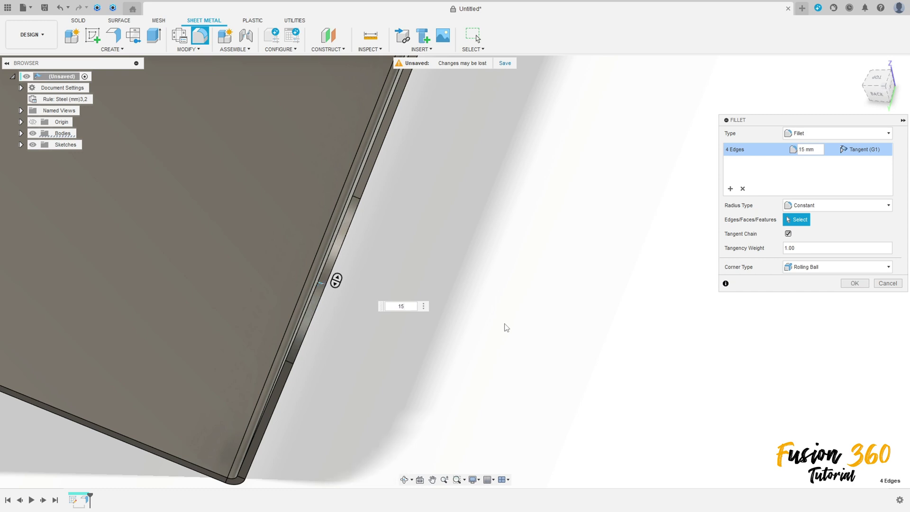
pyautogui.keyDown('shift'); pyautogui.moveTo(731, 324); pyautogui.dragTo(654, 312, button='middle'); pyautogui.keyUp('shift')
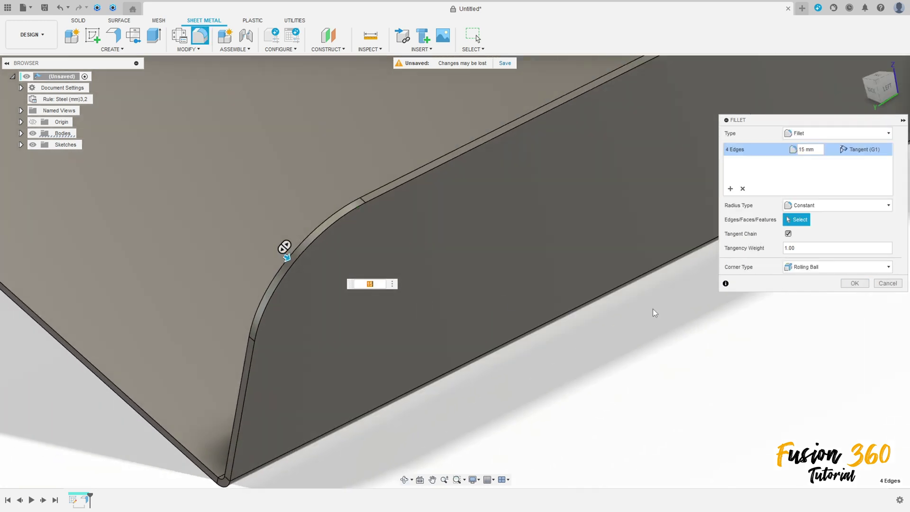
pyautogui.click(847, 284)
pyautogui.scroll(-10, 670, 342)
pyautogui.keyDown('shift'); pyautogui.moveTo(653, 355); pyautogui.dragTo(666, 282, button='middle'); pyautogui.keyUp('shift')
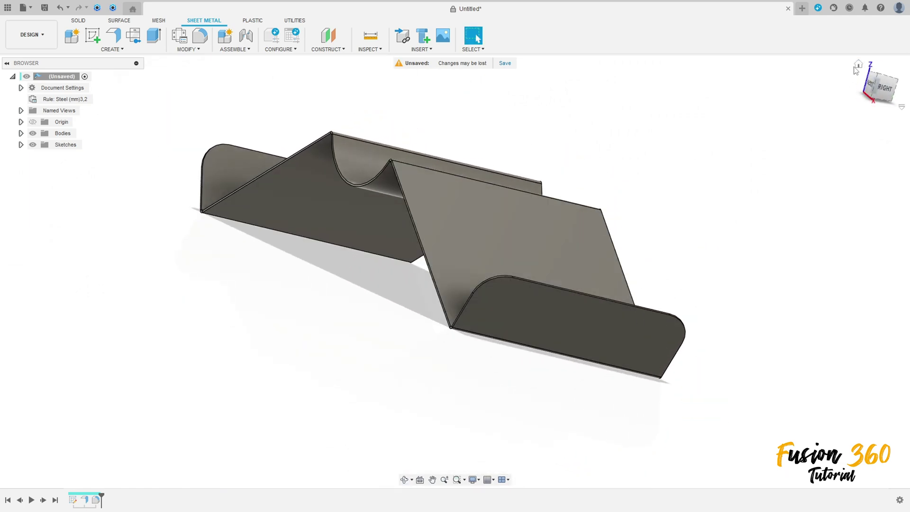
pyautogui.click(858, 66)
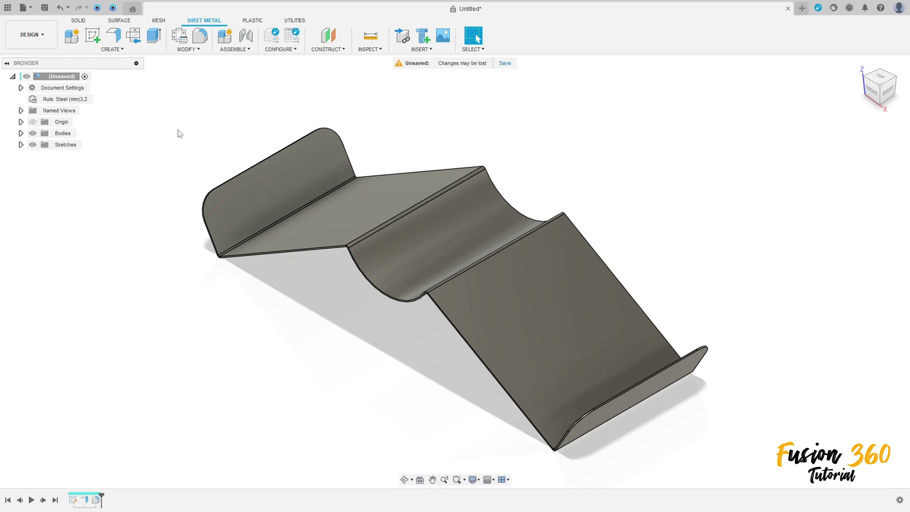
# Step: Cut a 9 mm simple hole with All extents through the right upturned end, centred on one of its rounded corners
pyautogui.click(110, 49)
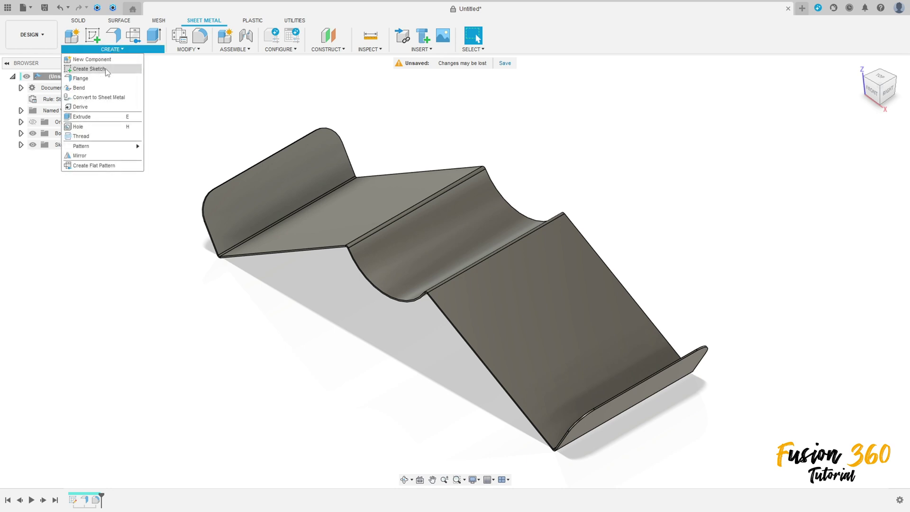
pyautogui.click(98, 127)
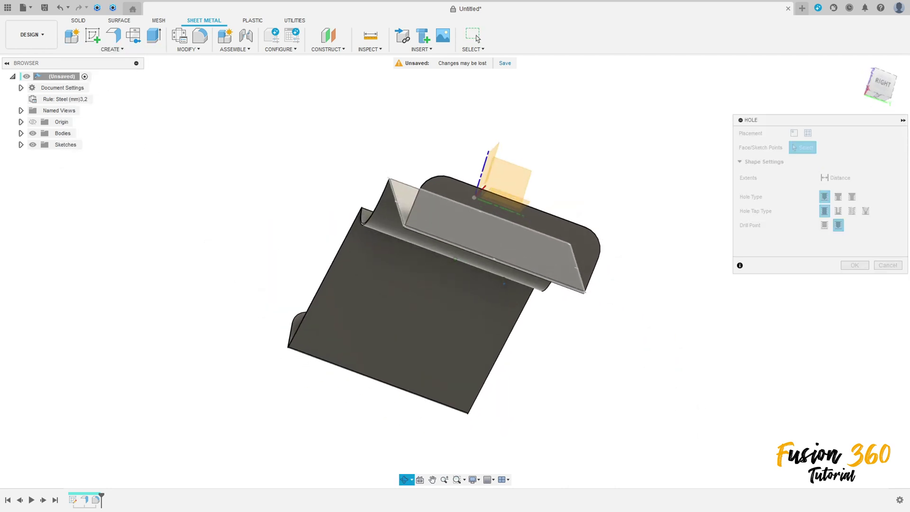
pyautogui.click(465, 221)
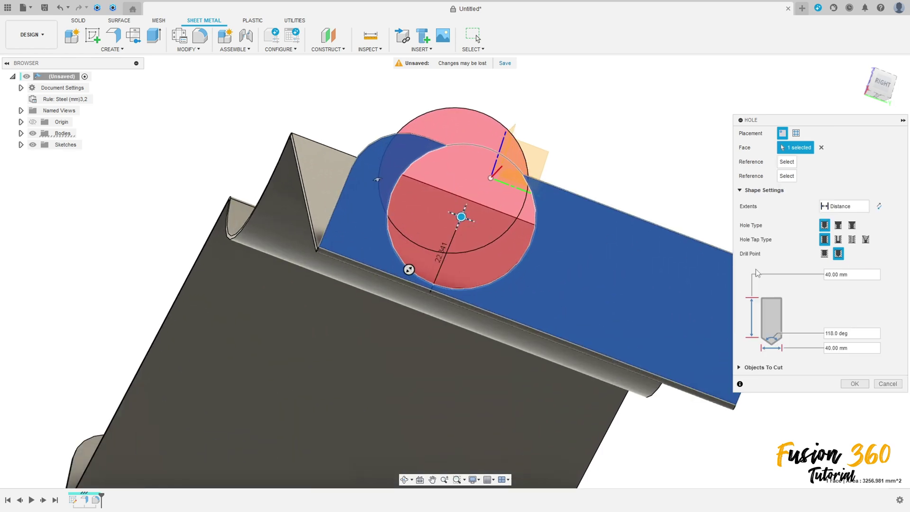
pyautogui.click(848, 206)
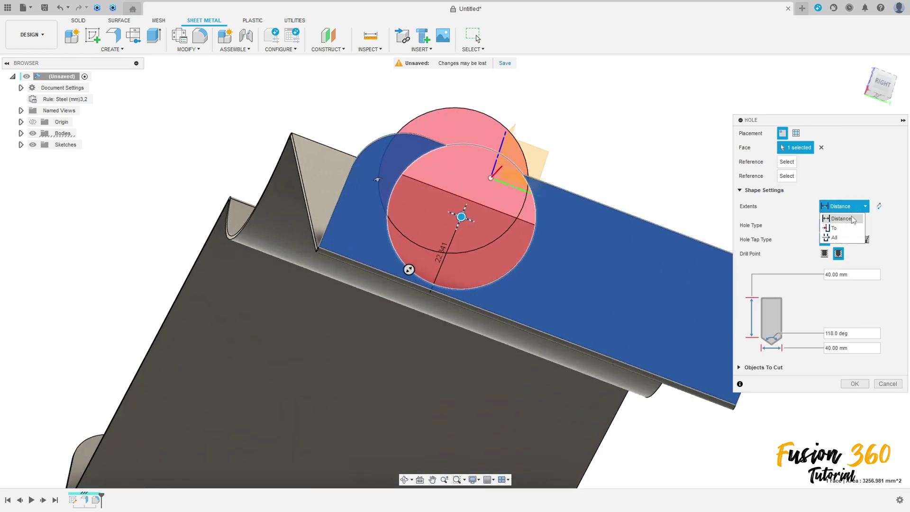
pyautogui.click(841, 237)
pyautogui.click(859, 334)
pyautogui.write('9')
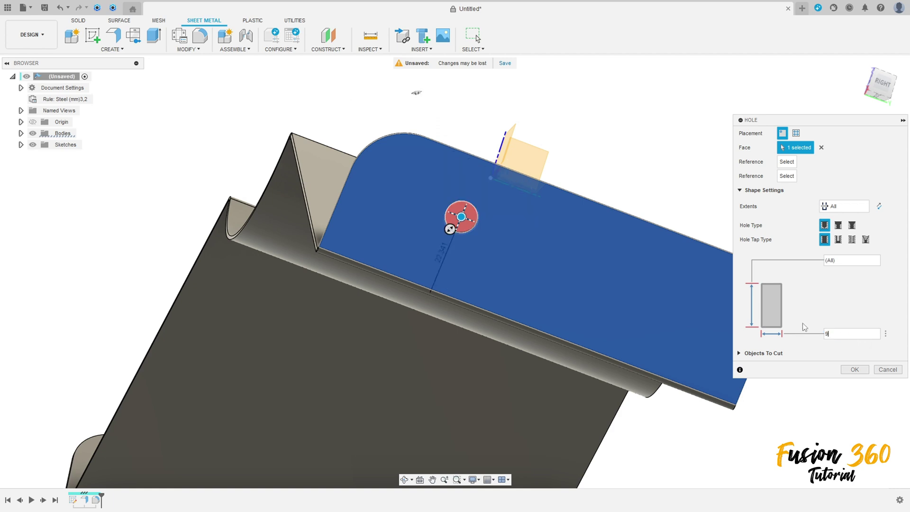
pyautogui.moveTo(460, 217); pyautogui.dragTo(403, 188)
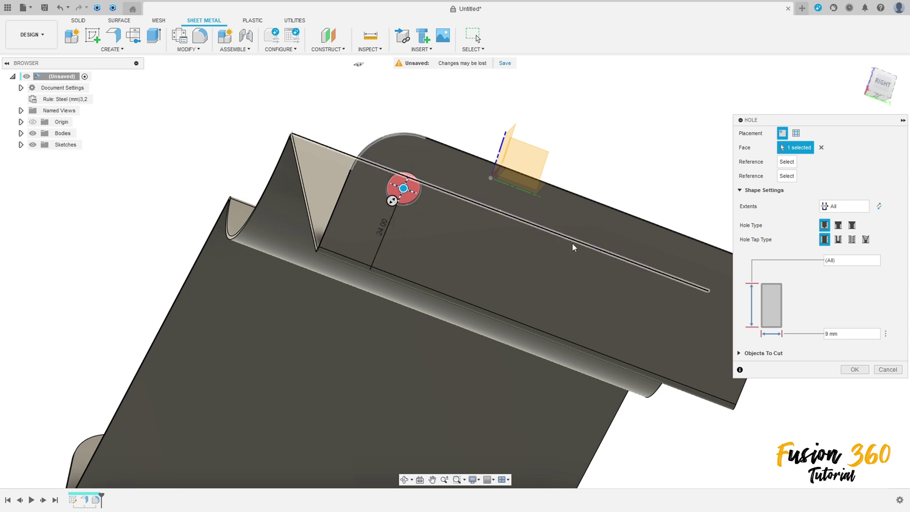
pyautogui.keyDown('shift'); pyautogui.moveTo(560, 268); pyautogui.dragTo(371, 235, button='middle'); pyautogui.keyUp('shift')
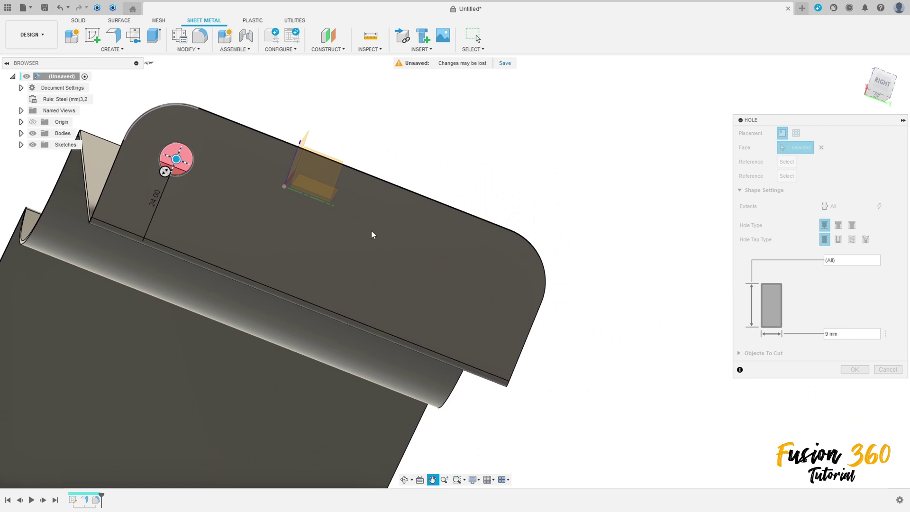
pyautogui.click(855, 369)
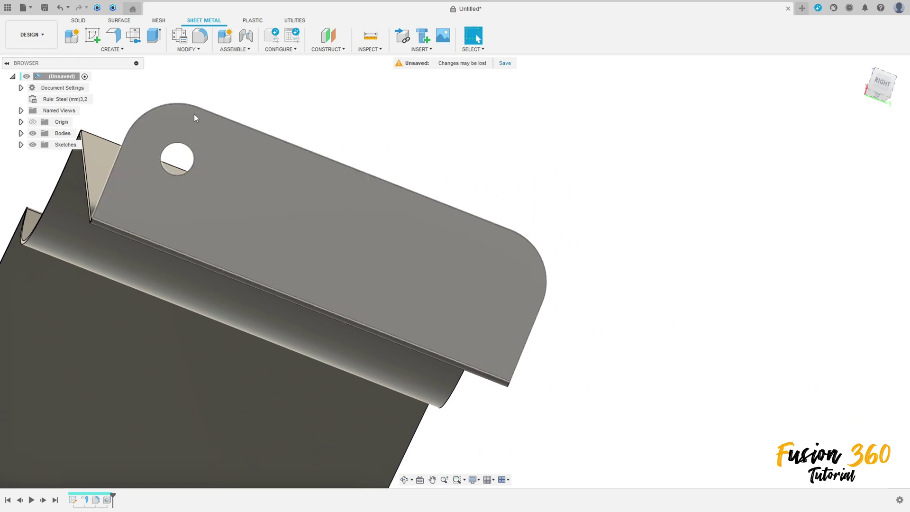
# Step: Add a second 9 mm hole on the same upturned end, centred on its other rounded corner
pyautogui.press('h')
pyautogui.click(491, 273)
pyautogui.moveTo(491, 275)
pyautogui.mouseDown()
pyautogui.moveTo(435, 303)
pyautogui.moveTo(494, 290)
pyautogui.mouseUp()
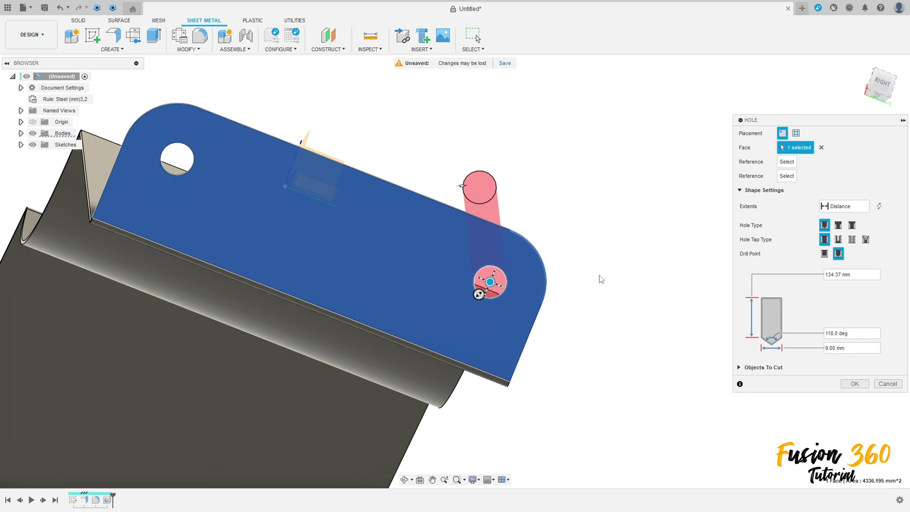
pyautogui.click(854, 384)
# Step: Mirror the two hole features across the vertical origin plane through the trough onto the opposite upturned end, and restore the home view
pyautogui.keyDown('shift'); pyautogui.moveTo(652, 363); pyautogui.dragTo(337, 279, button='middle'); pyautogui.keyUp('shift')
pyautogui.scroll(-3, 335, 296)
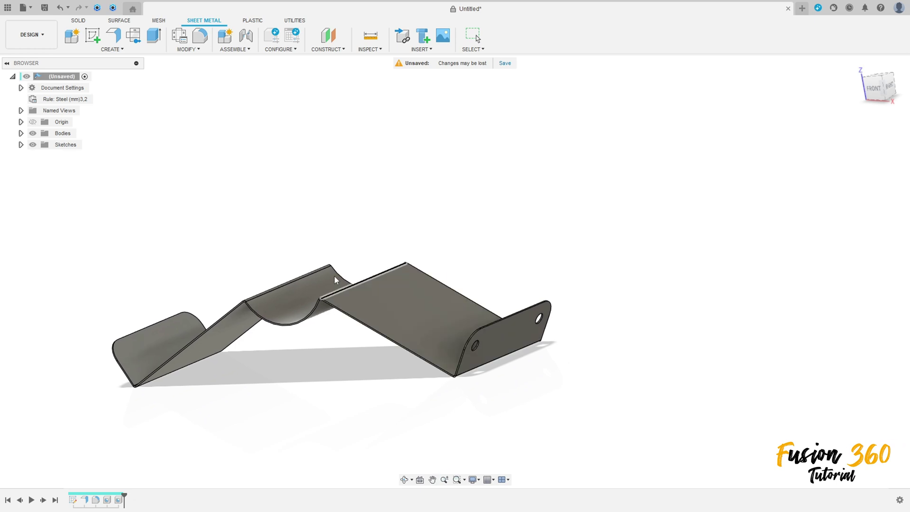
pyautogui.click(112, 49)
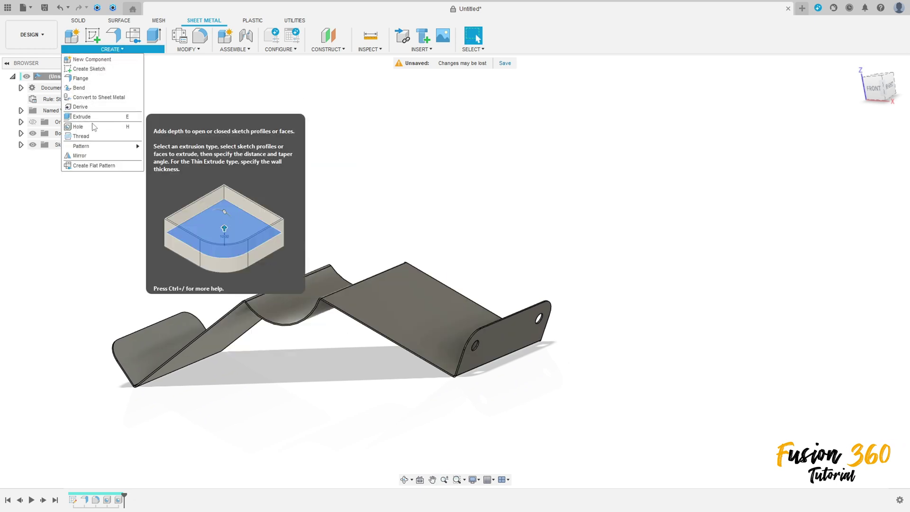
pyautogui.click(97, 155)
pyautogui.click(882, 135)
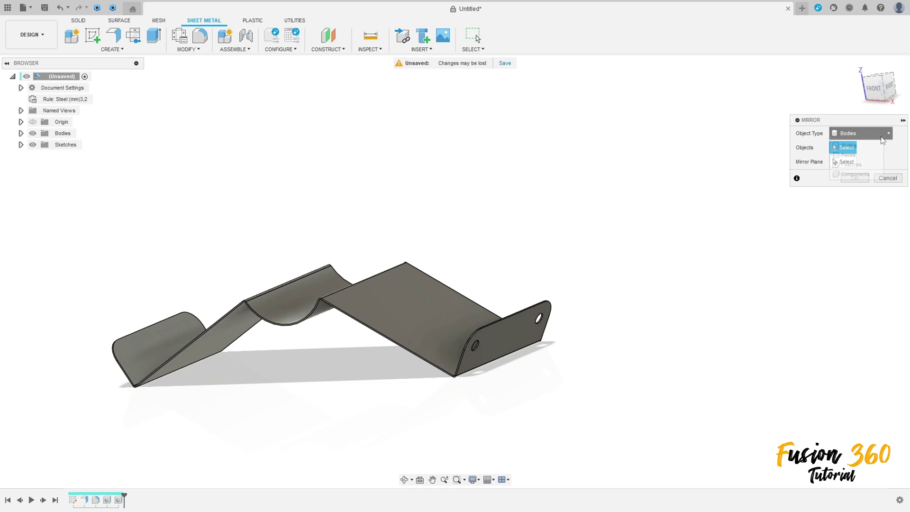
pyautogui.click(853, 165)
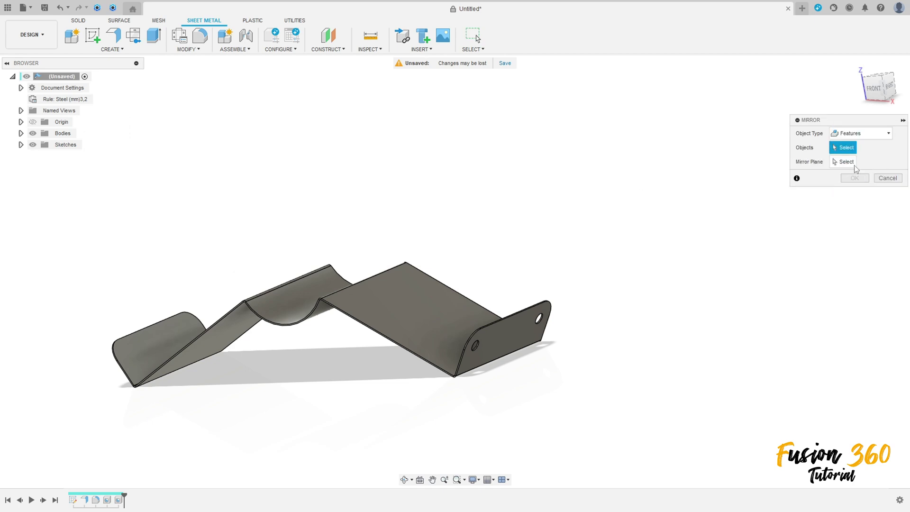
pyautogui.click(119, 501)
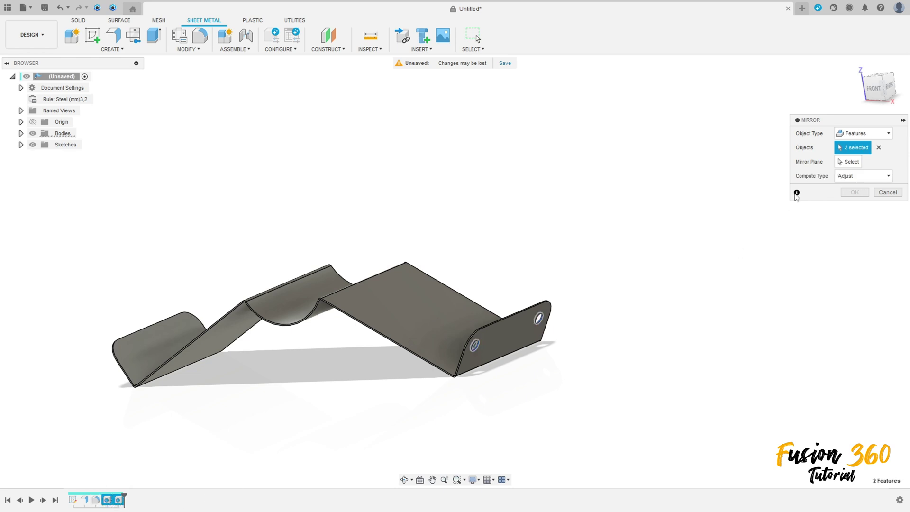
pyautogui.click(845, 165)
pyautogui.keyDown('shift'); pyautogui.moveTo(356, 209); pyautogui.dragTo(365, 220, button='middle'); pyautogui.keyUp('shift')
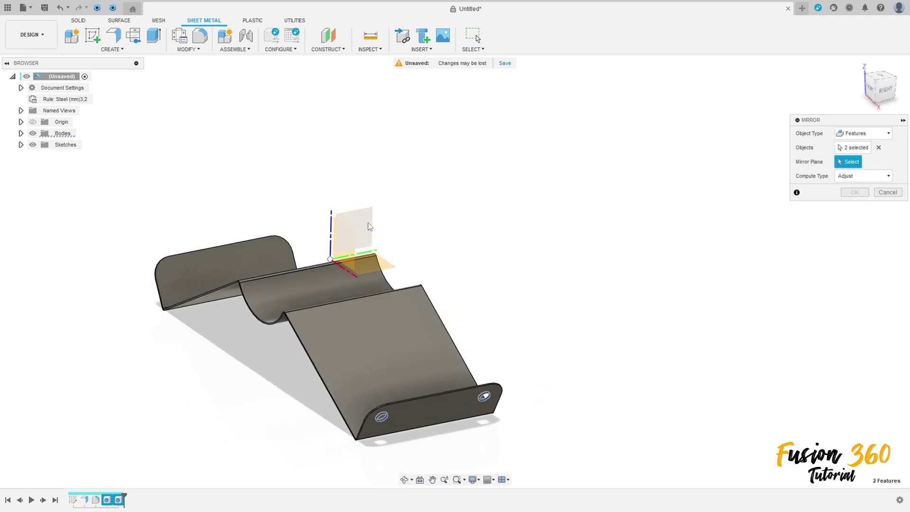
pyautogui.click(369, 224)
pyautogui.click(866, 191)
pyautogui.keyDown('shift'); pyautogui.moveTo(635, 211); pyautogui.dragTo(682, 185, button='middle'); pyautogui.keyUp('shift')
pyautogui.click(858, 65)
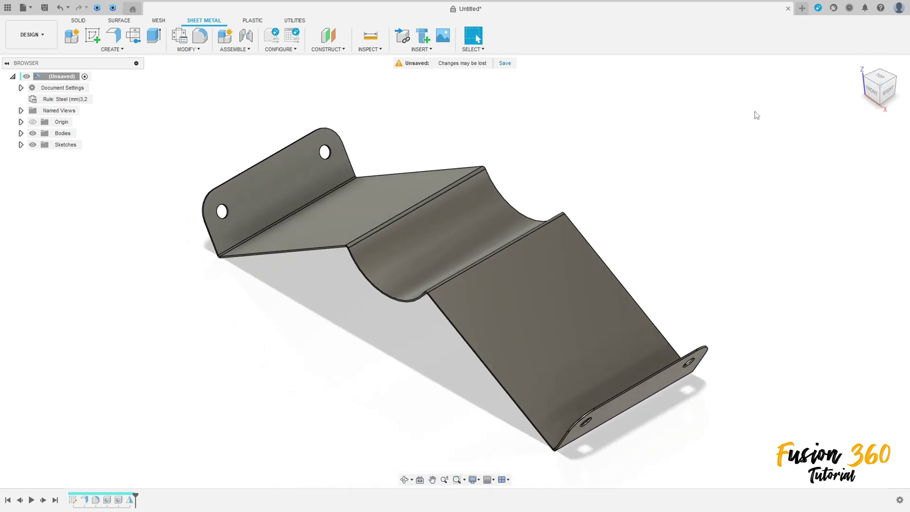
# Step: Add an edge flange on the right sloped panel's front side edge, symmetric with 20 mm distance, 40 mm high at 90 degrees
pyautogui.click(114, 35)
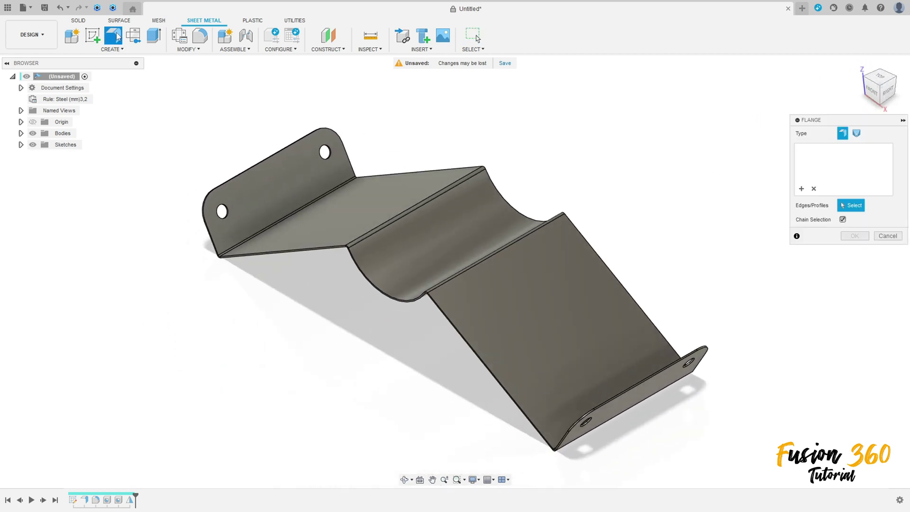
pyautogui.scroll(5, 477, 362)
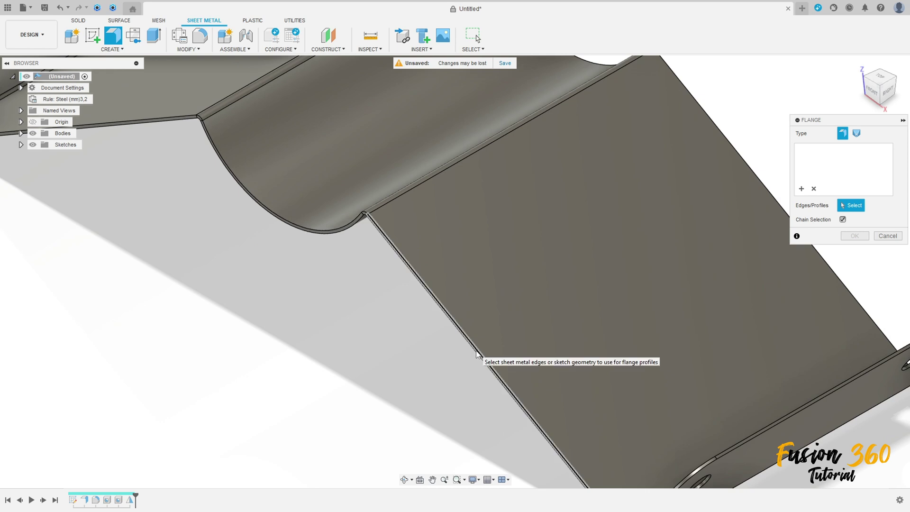
pyautogui.click(480, 361)
pyautogui.moveTo(480, 396); pyautogui.dragTo(461, 267, button='middle')
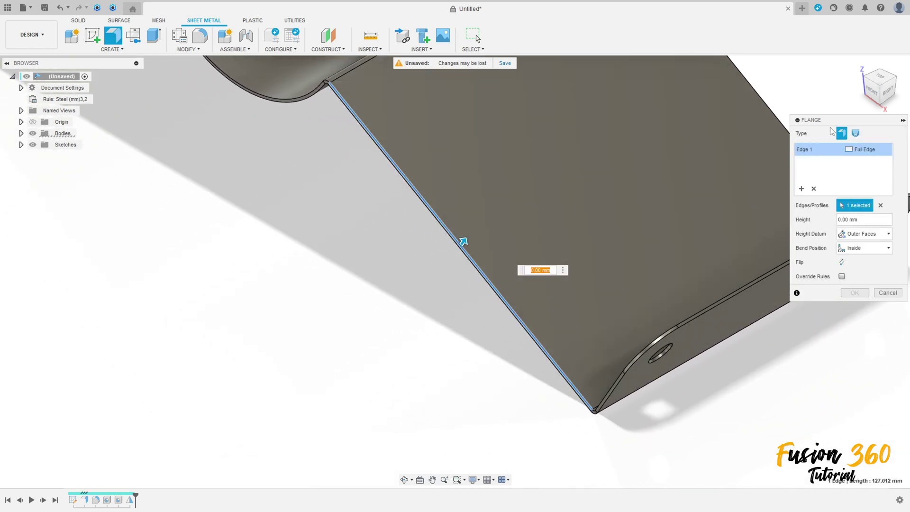
pyautogui.moveTo(848, 124); pyautogui.dragTo(279, 193)
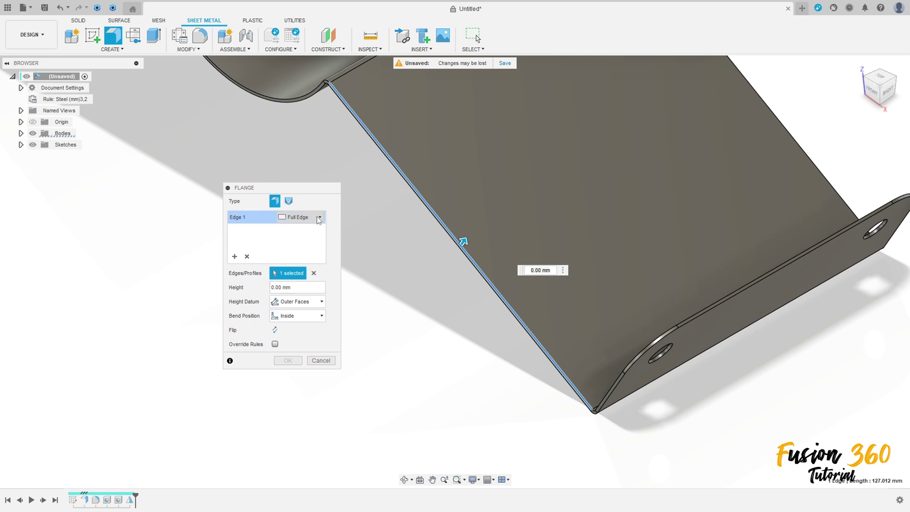
pyautogui.click(320, 218)
pyautogui.click(293, 240)
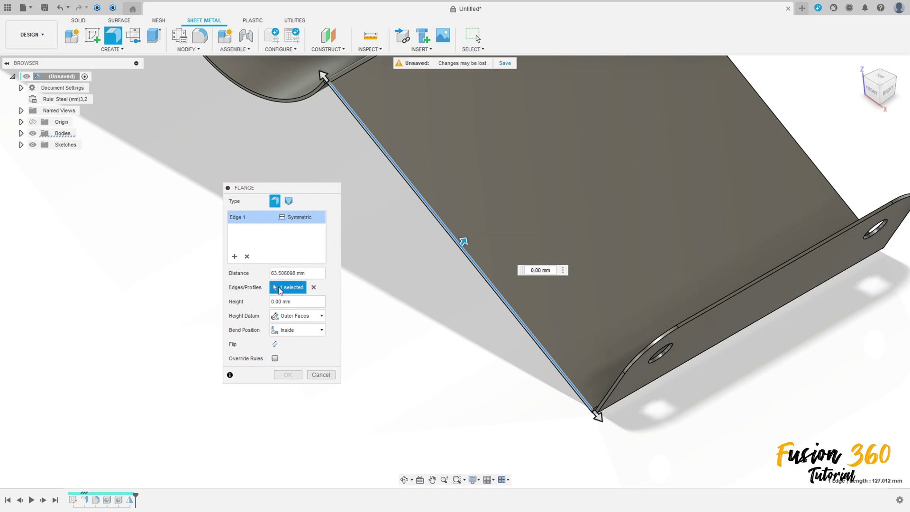
pyautogui.moveTo(316, 274); pyautogui.dragTo(275, 276)
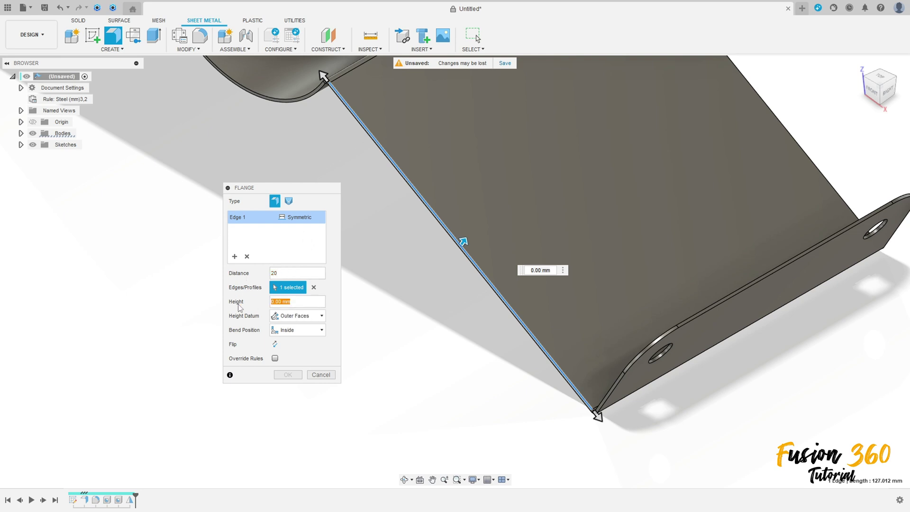
pyautogui.write('40')
pyautogui.press('Return')
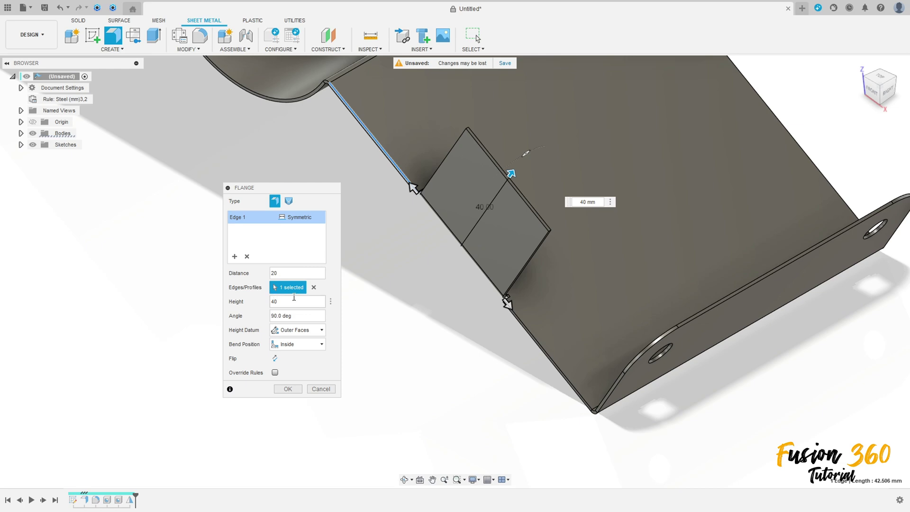
pyautogui.moveTo(484, 328)
pyautogui.keyDown('shift'); pyautogui.mouseDown(button='middle')
pyautogui.moveTo(518, 294)
pyautogui.moveTo(484, 311)
pyautogui.mouseUp(button='middle'); pyautogui.keyUp('shift')
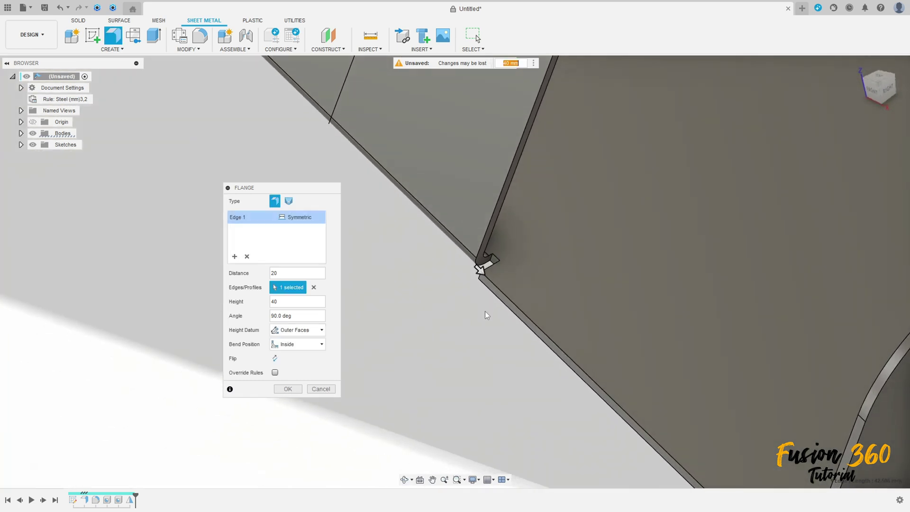
pyautogui.click(288, 388)
# Step: Round the free end of the new side flange with a full round fillet, using its narrow end face as center face
pyautogui.scroll(-5, 382, 328)
pyautogui.scroll(3, 247, 267)
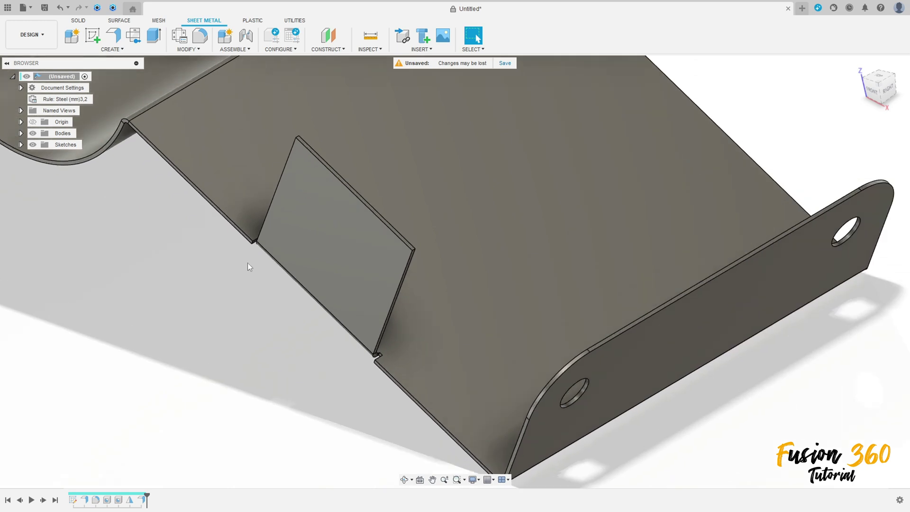
pyautogui.click(109, 49)
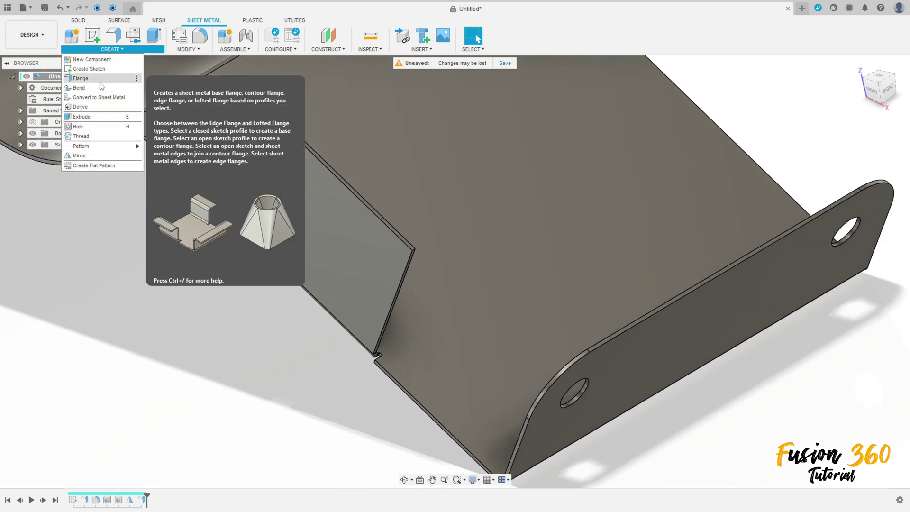
pyautogui.click(188, 49)
pyautogui.click(194, 59)
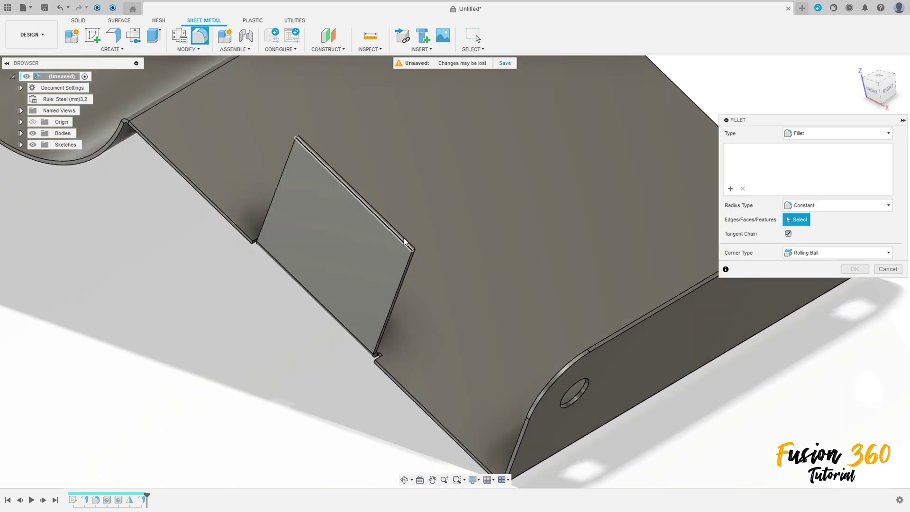
pyautogui.scroll(2, 404, 242)
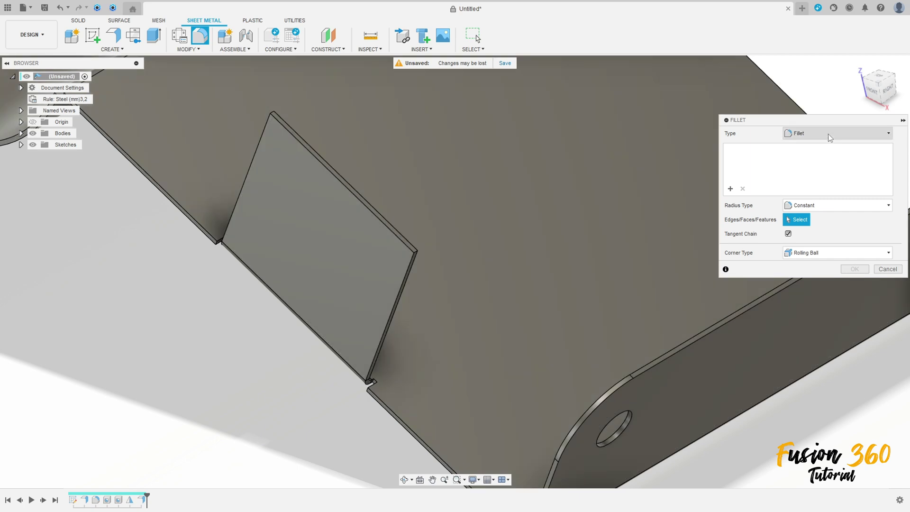
pyautogui.click(829, 133)
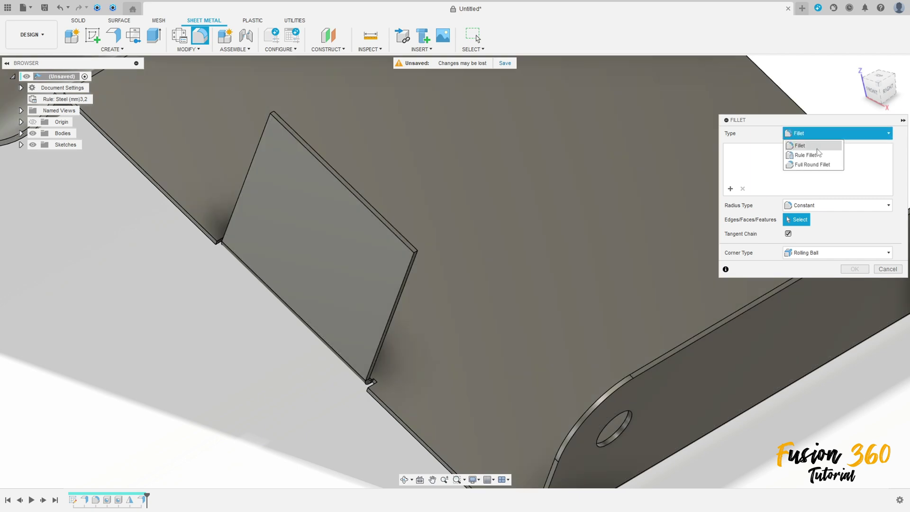
pyautogui.click(812, 164)
pyautogui.keyDown('shift'); pyautogui.moveTo(319, 192); pyautogui.dragTo(272, 177, button='middle'); pyautogui.keyUp('shift')
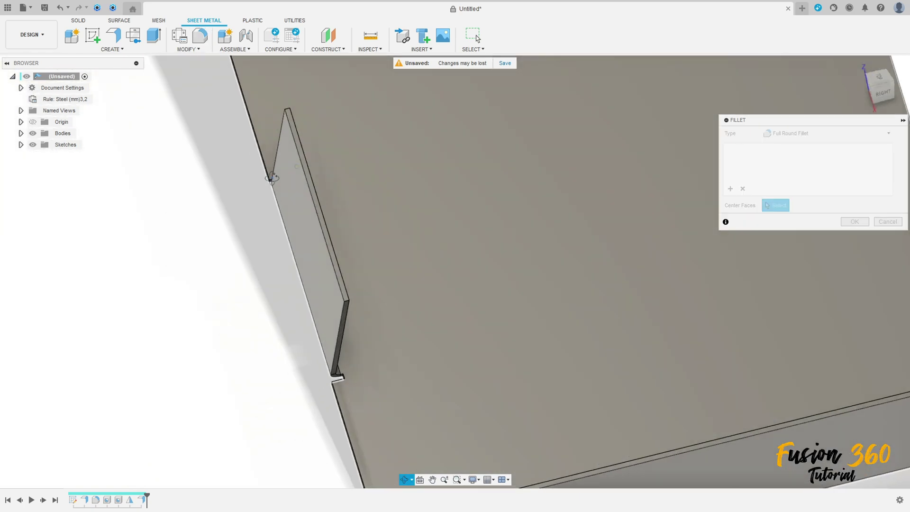
pyautogui.click(288, 113)
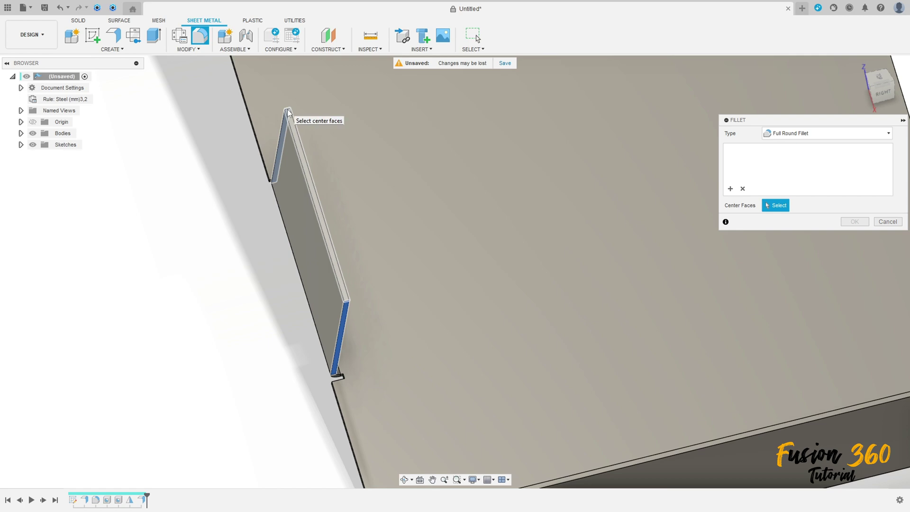
pyautogui.keyDown('shift'); pyautogui.moveTo(283, 248); pyautogui.dragTo(332, 212, button='middle'); pyautogui.keyUp('shift')
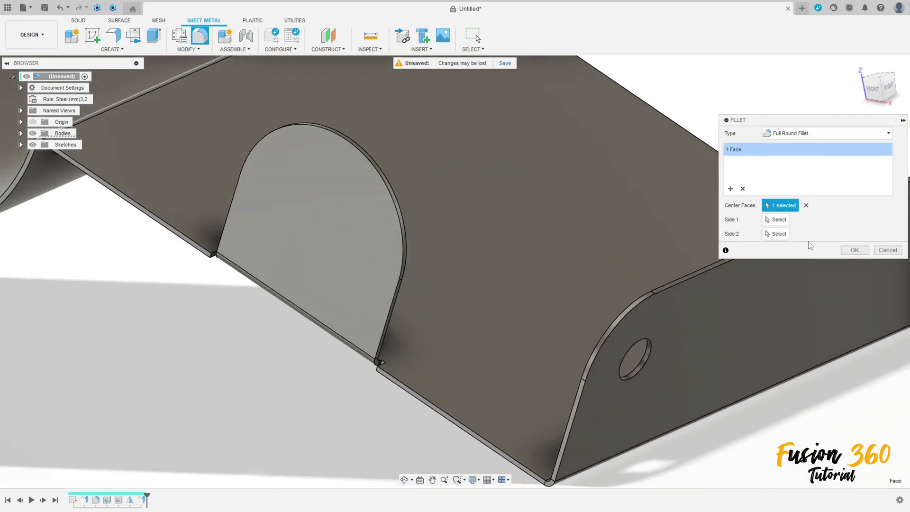
pyautogui.click(855, 250)
# Step: Cut a 20 mm simple hole with All extents through the side flange, centred on its rounded end
pyautogui.keyDown('shift'); pyautogui.moveTo(228, 336); pyautogui.dragTo(272, 329, button='middle'); pyautogui.keyUp('shift')
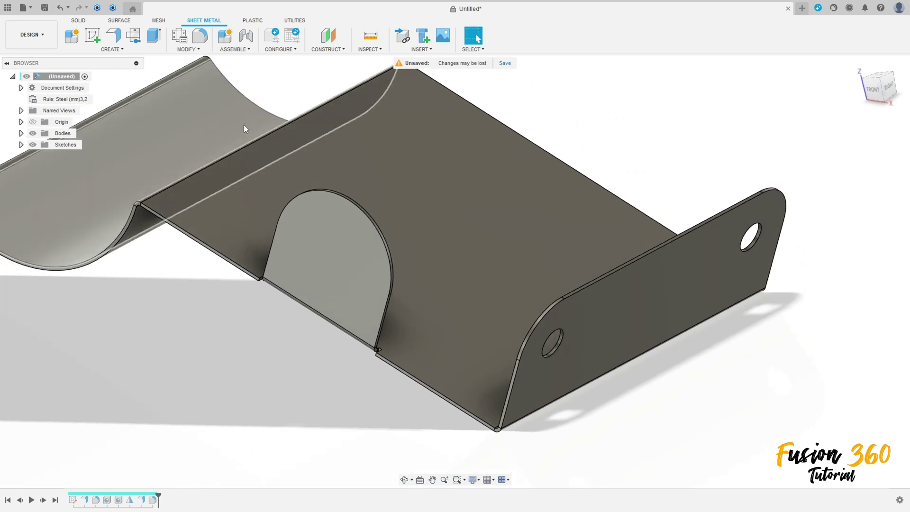
pyautogui.click(111, 49)
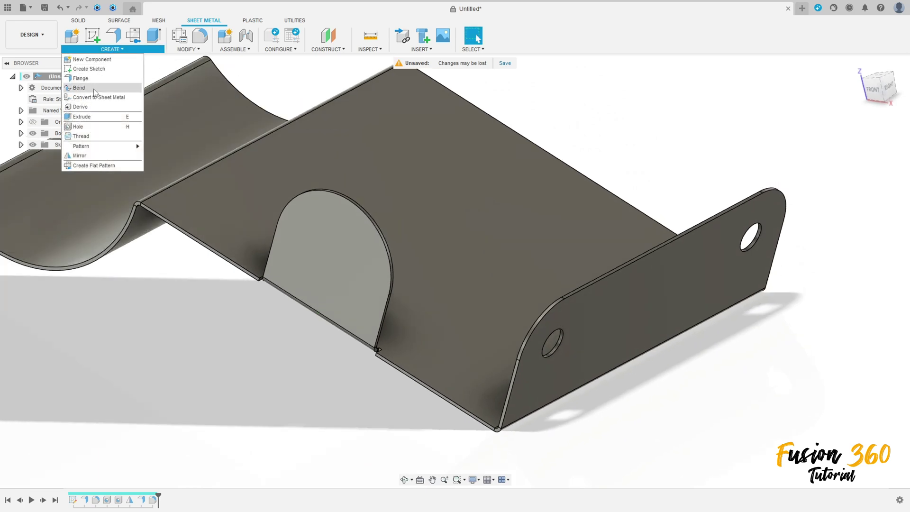
pyautogui.click(93, 124)
pyautogui.click(332, 251)
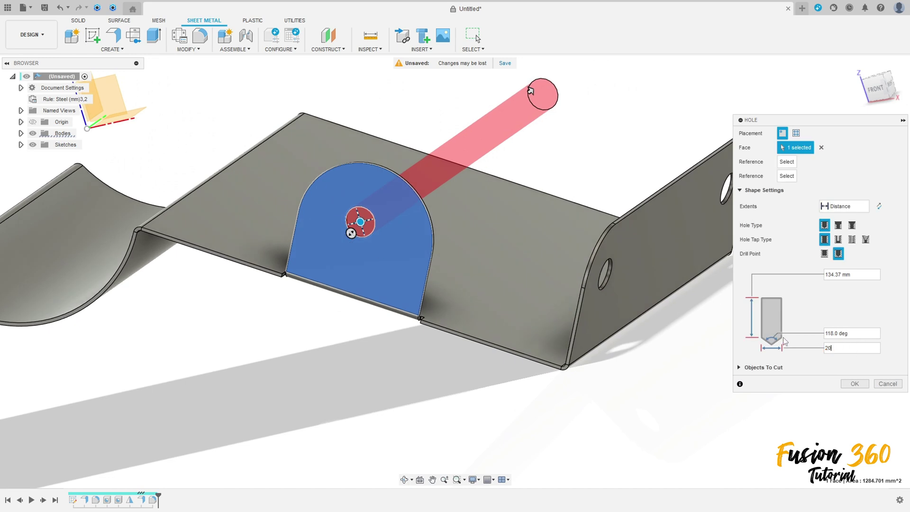
pyautogui.click(844, 206)
pyautogui.click(830, 237)
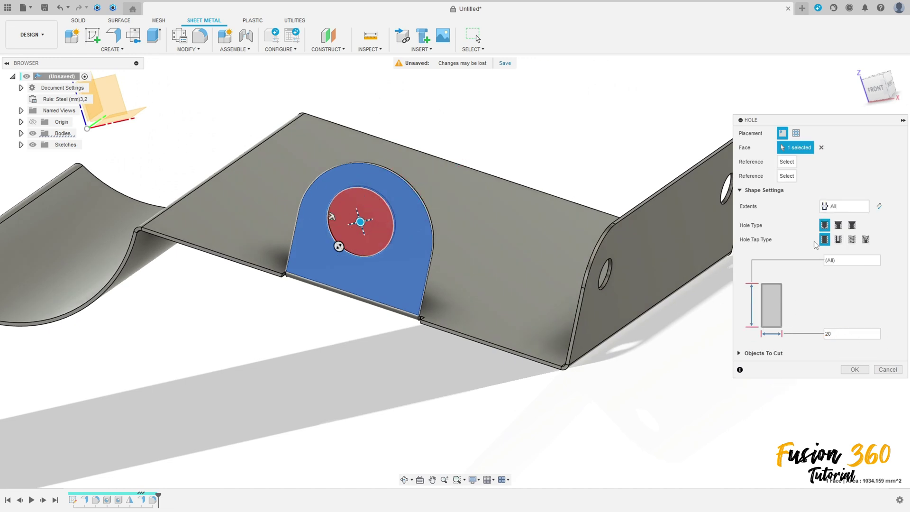
pyautogui.moveTo(360, 223)
pyautogui.mouseDown()
pyautogui.moveTo(348, 239)
pyautogui.moveTo(364, 231)
pyautogui.mouseUp()
pyautogui.keyDown('shift'); pyautogui.moveTo(364, 236); pyautogui.dragTo(413, 209, button='middle'); pyautogui.keyUp('shift')
pyautogui.scroll(3, 368, 235)
pyautogui.scroll(1, 368, 233)
pyautogui.moveTo(362, 254)
pyautogui.mouseDown()
pyautogui.moveTo(375, 239)
pyautogui.moveTo(362, 253)
pyautogui.mouseUp()
pyautogui.scroll(-1, 526, 287)
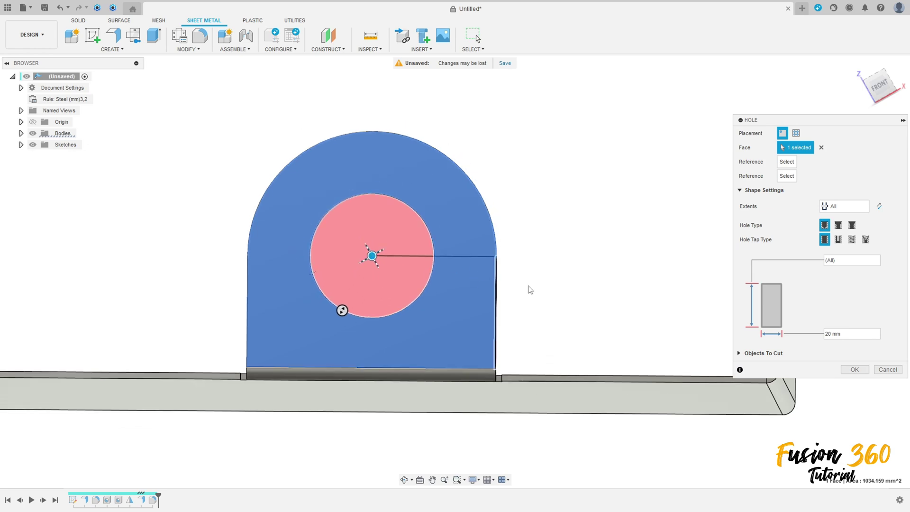
pyautogui.click(855, 369)
# Step: Mirror the side flange, its full round fillet and its hole across the lengthwise vertical origin plane onto the panel's opposite edge
pyautogui.scroll(-4, 587, 327)
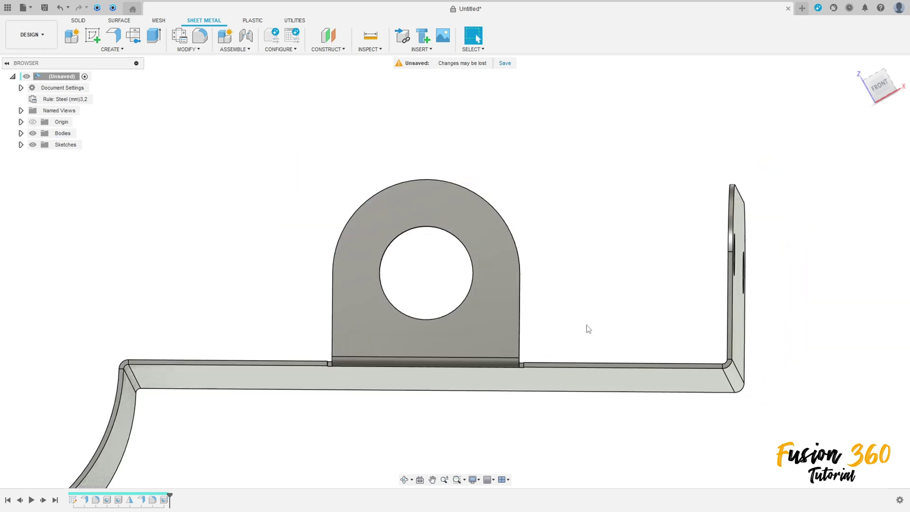
pyautogui.keyDown('shift'); pyautogui.moveTo(592, 254); pyautogui.dragTo(523, 312, button='middle'); pyautogui.keyUp('shift')
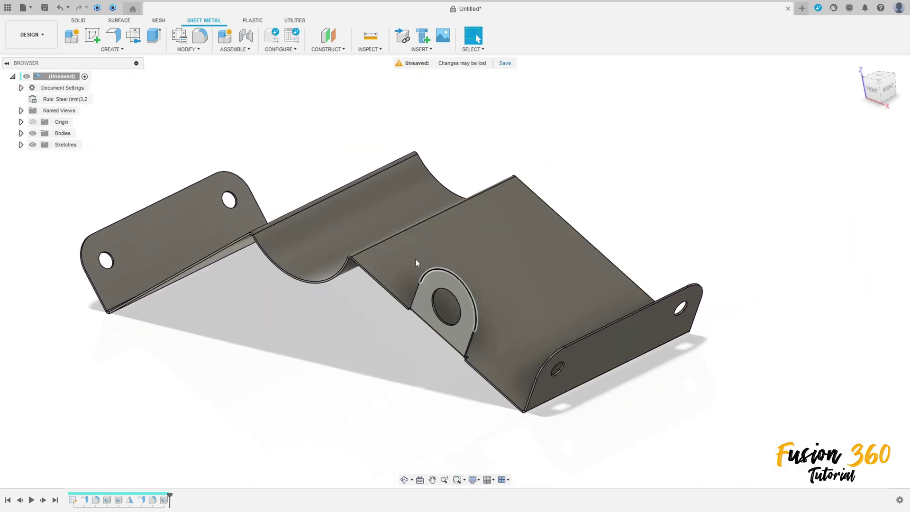
pyautogui.click(112, 49)
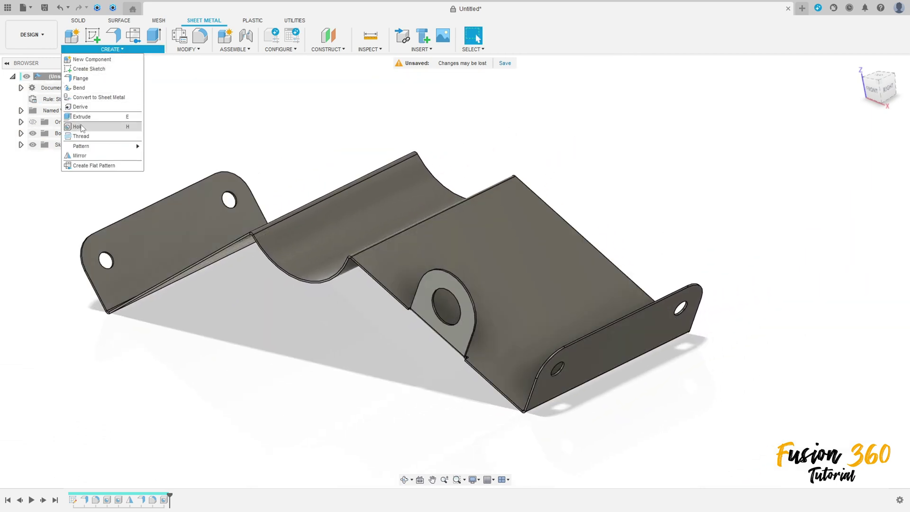
pyautogui.click(79, 156)
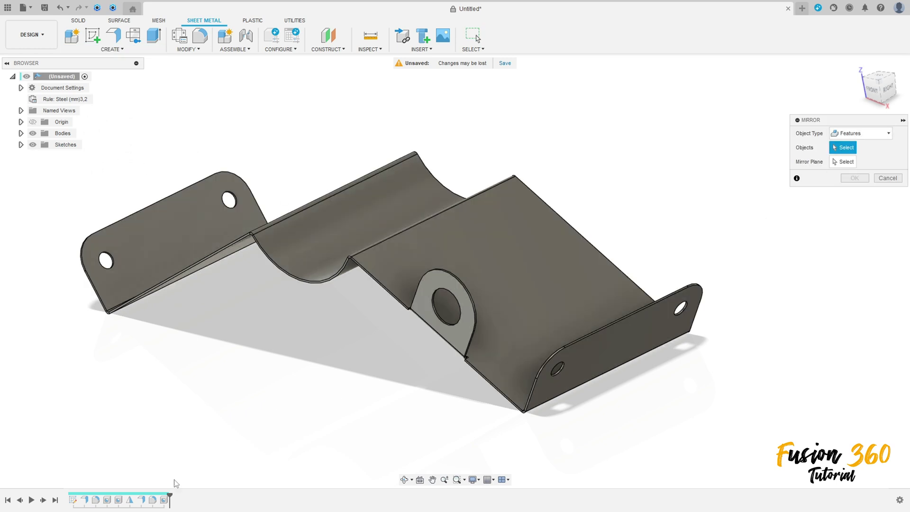
pyautogui.click(141, 499)
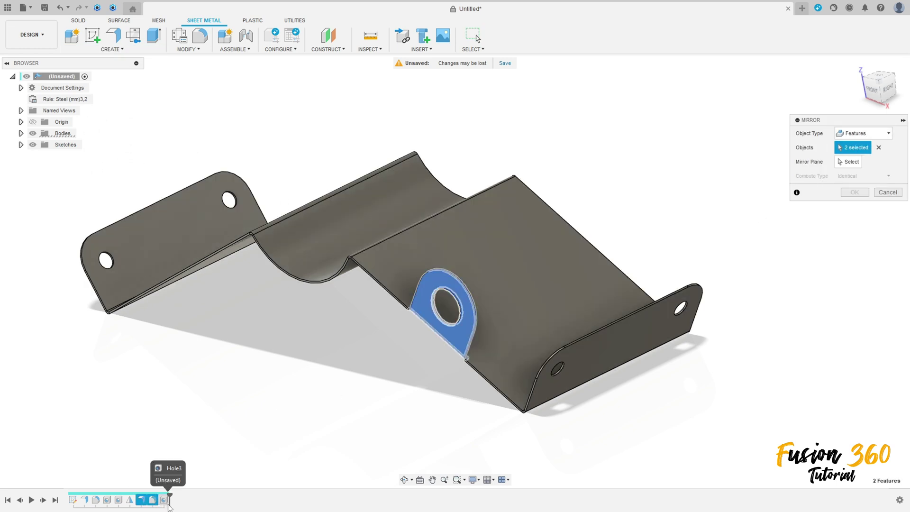
pyautogui.click(846, 163)
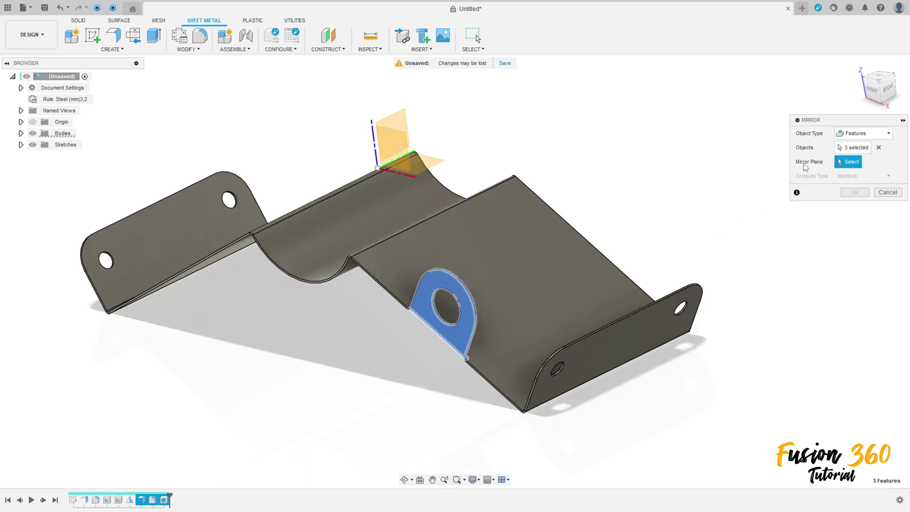
pyautogui.click(394, 147)
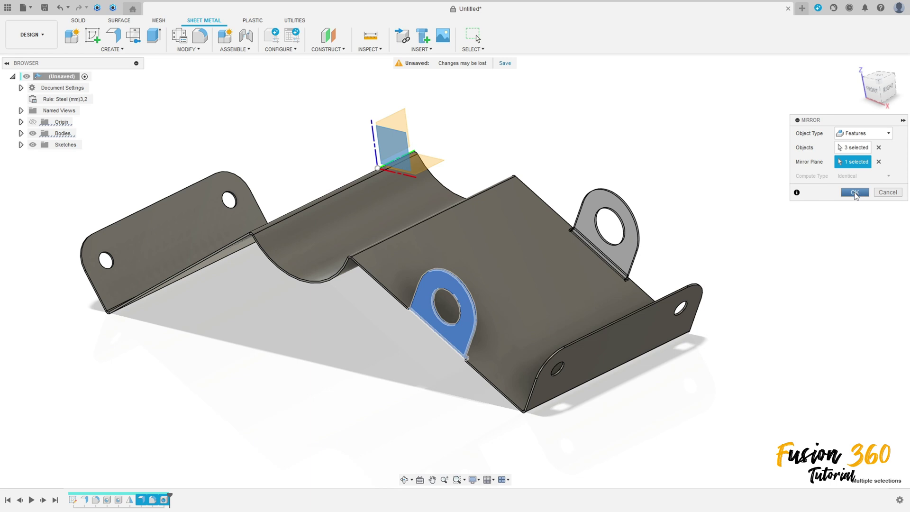
pyautogui.click(855, 193)
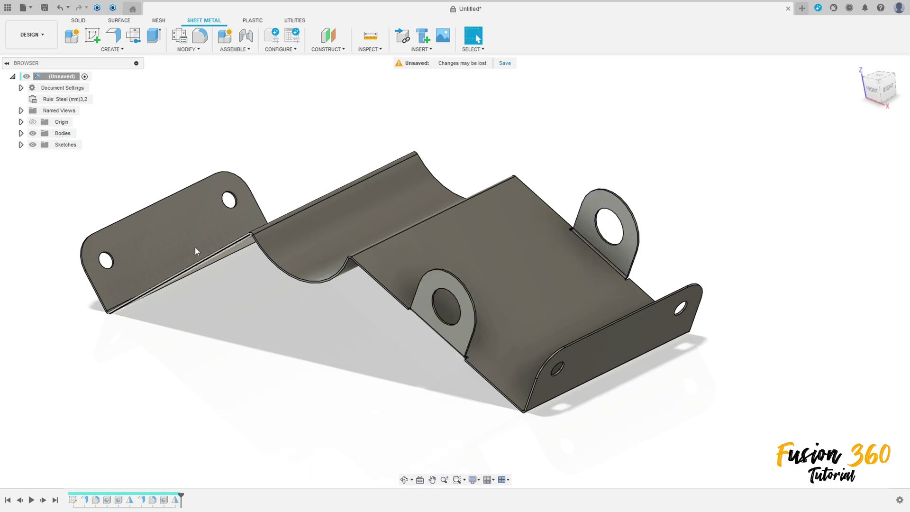
# Step: Mirror both side flanges with their fillet, hole and mirror features across the vertical origin plane through the trough, and restore the home view
pyautogui.click(122, 55)
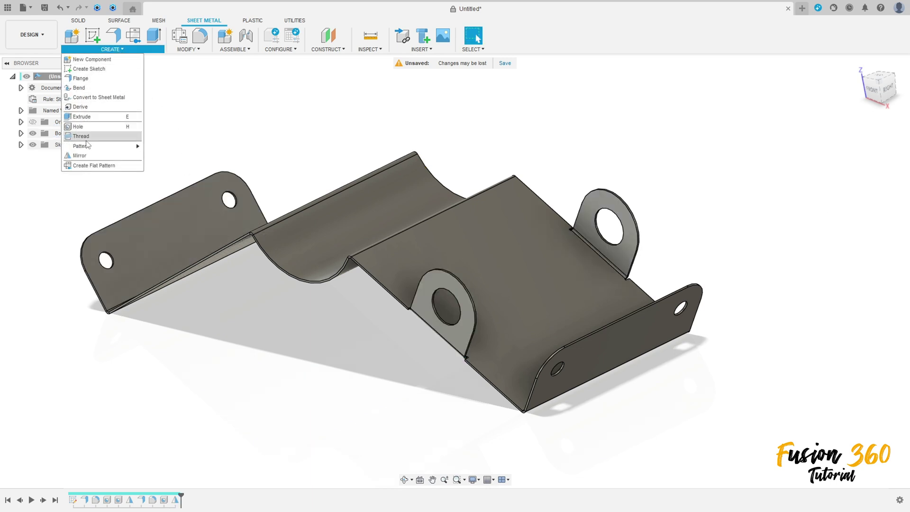
pyautogui.click(89, 158)
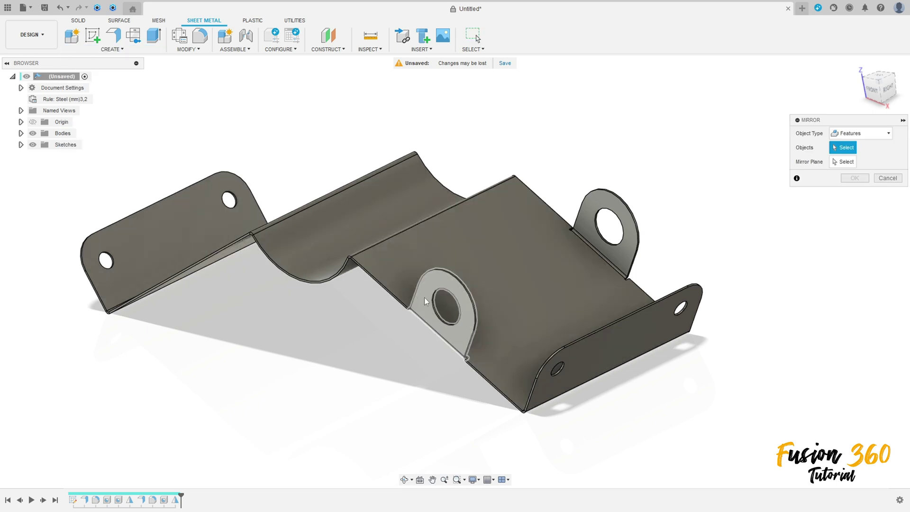
pyautogui.click(439, 280)
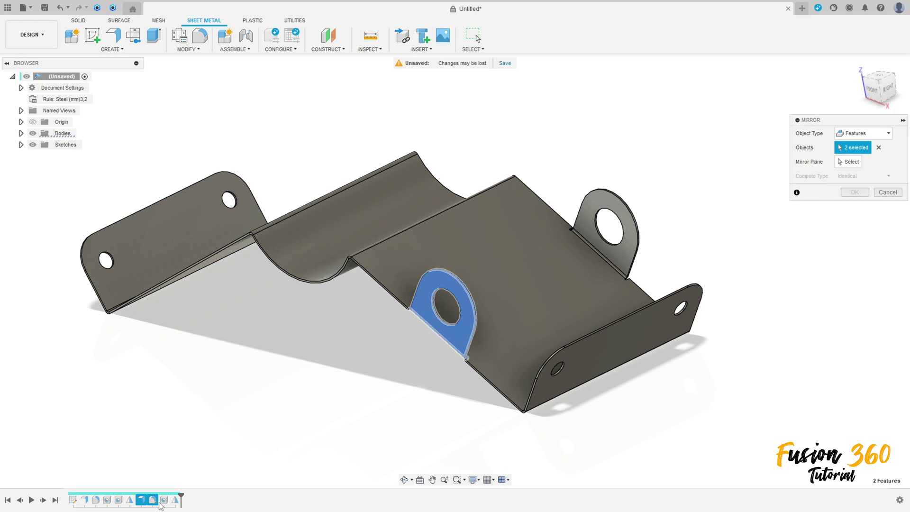
pyautogui.click(177, 502)
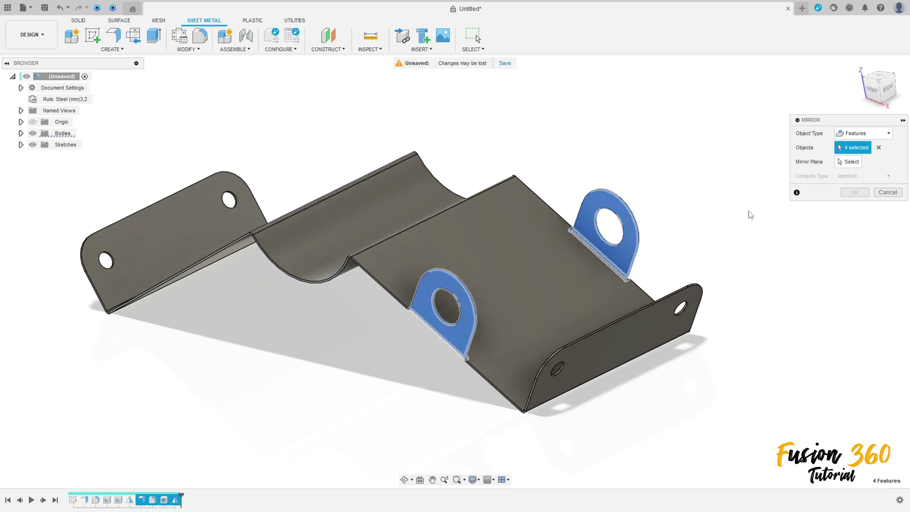
pyautogui.click(849, 161)
pyautogui.click(398, 115)
pyautogui.keyDown('shift'); pyautogui.moveTo(400, 115); pyautogui.dragTo(284, 204, button='middle'); pyautogui.keyUp('shift')
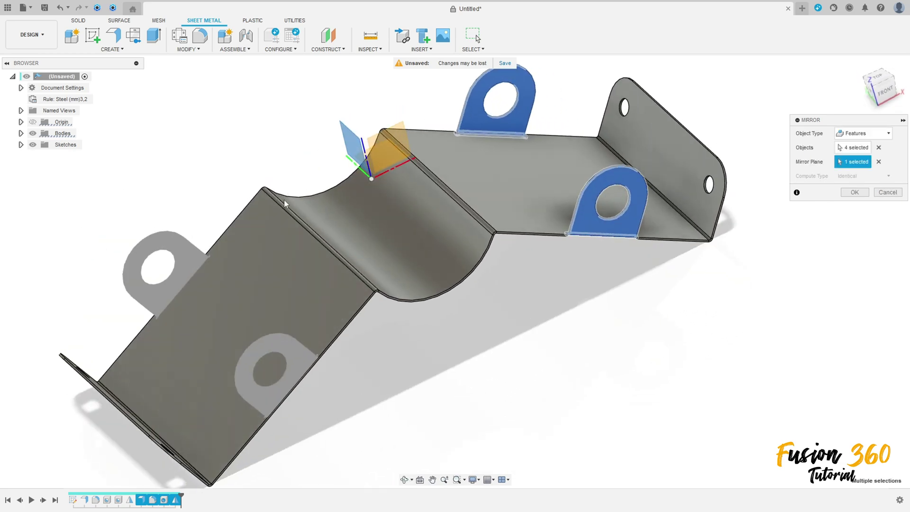
pyautogui.click(853, 192)
pyautogui.keyDown('shift'); pyautogui.moveTo(544, 237); pyautogui.dragTo(484, 263, button='middle'); pyautogui.keyUp('shift')
pyautogui.click(857, 64)
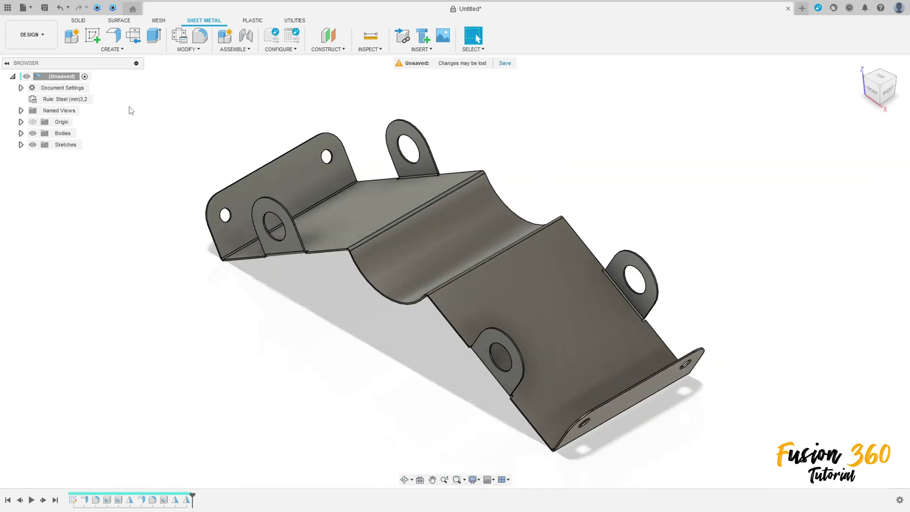
# Step: Start a sketch on the sloped panel beside the trough and draw a two-point rectangle about 74 by 89 mm on it
pyautogui.click(92, 36)
pyautogui.click(570, 319)
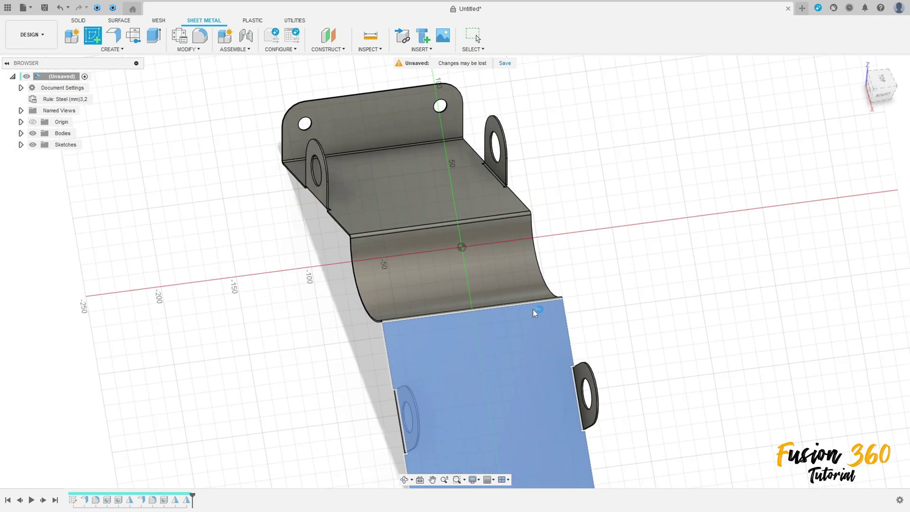
pyautogui.moveTo(449, 387); pyautogui.dragTo(410, 218, button='middle')
pyautogui.scroll(2, 411, 233)
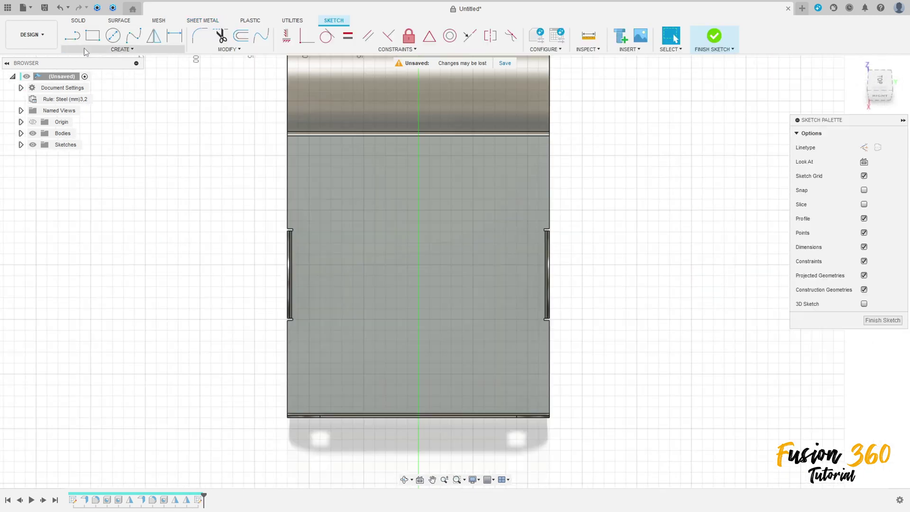
pyautogui.click(93, 41)
pyautogui.click(341, 189)
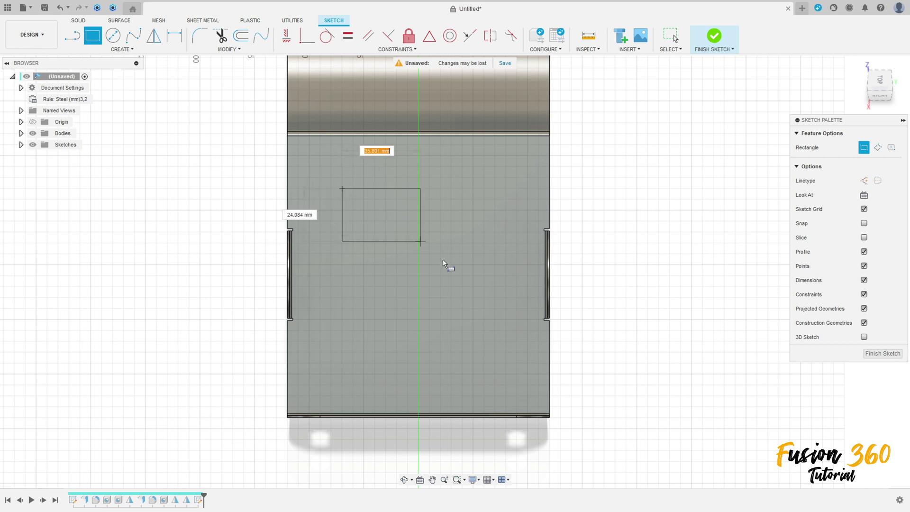
pyautogui.click(503, 384)
# Step: Dimension each lengthwise side of the rectangle to 32 mm from the panel's adjacent side edge
pyautogui.click(169, 39)
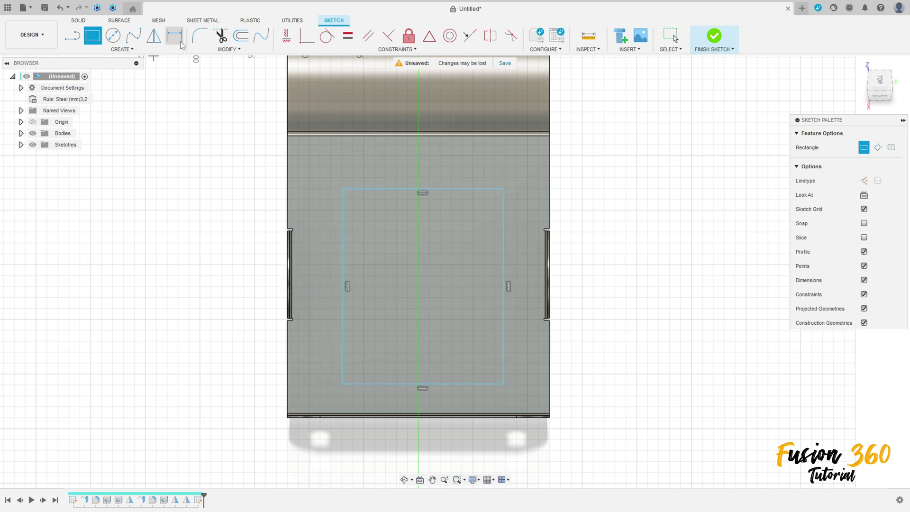
pyautogui.click(341, 216)
pyautogui.click(288, 211)
pyautogui.click(324, 198)
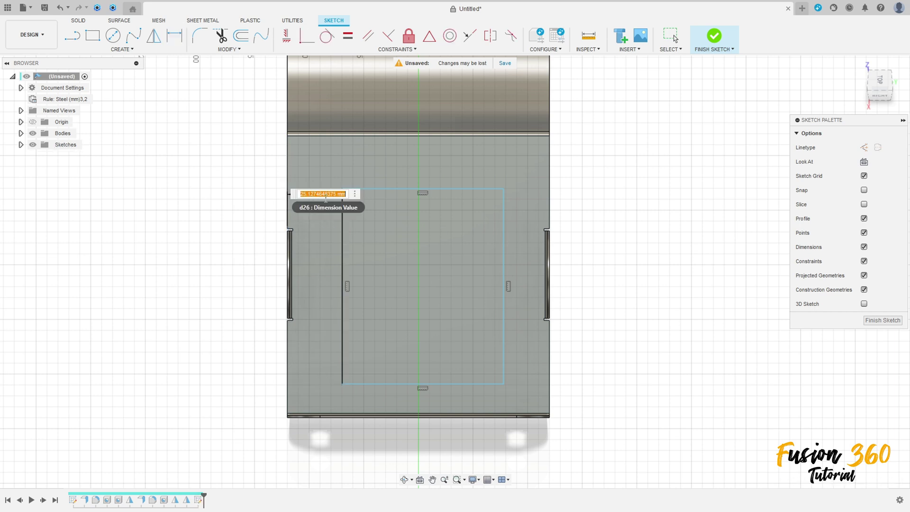
pyautogui.write('32')
pyautogui.press('Return')
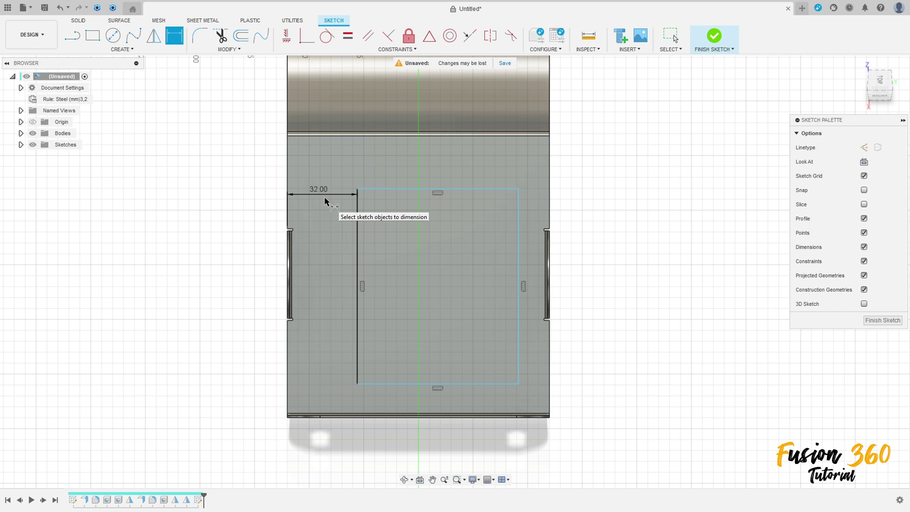
pyautogui.click(518, 209)
pyautogui.click(550, 211)
pyautogui.click(533, 165)
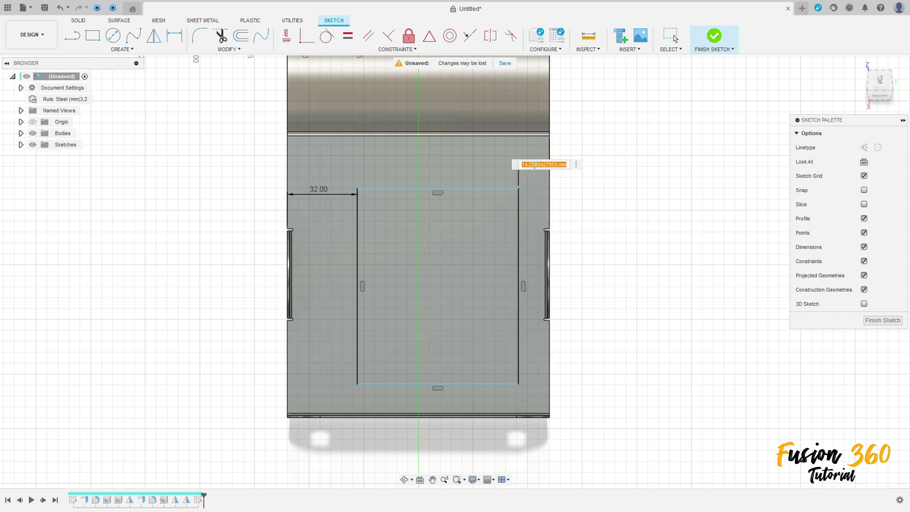
pyautogui.write('32')
pyautogui.press('Return')
# Step: Dimension the rectangle's upper side to 32 mm from the trough bend and its lower side the same distance from the end flange bend
pyautogui.click(421, 189)
pyautogui.click(425, 135)
pyautogui.click(420, 158)
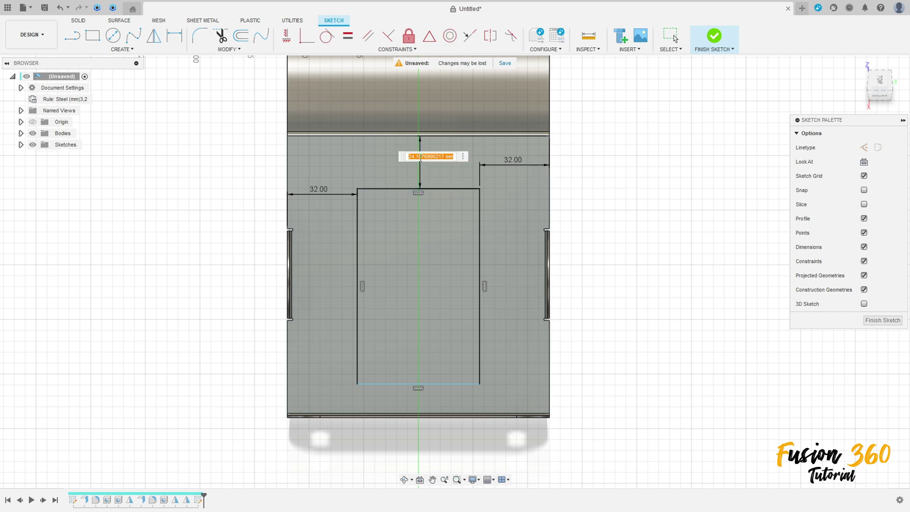
pyautogui.press('Return')
pyautogui.click(444, 401)
pyautogui.click(443, 413)
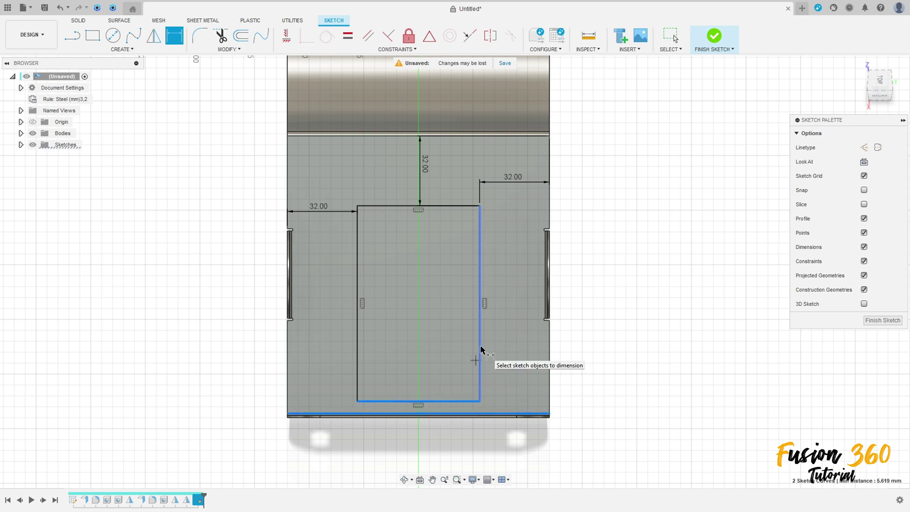
pyautogui.click(529, 348)
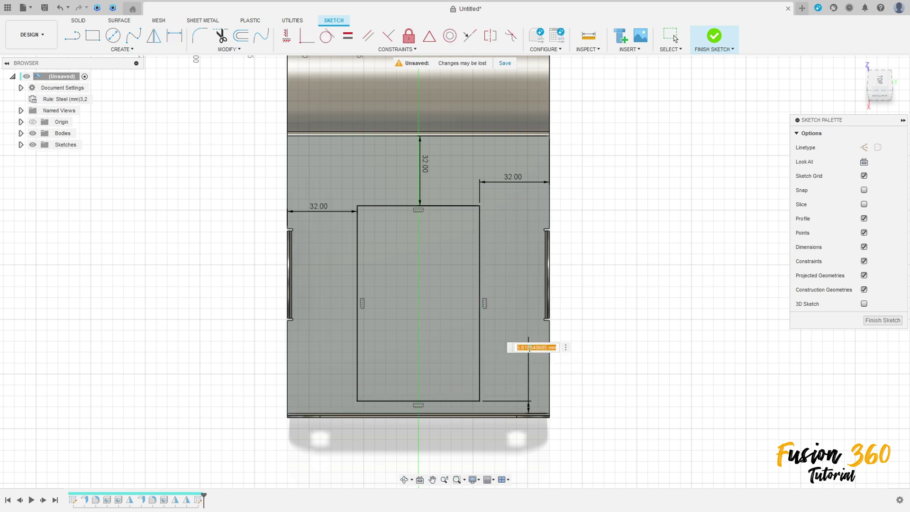
pyautogui.press('Return')
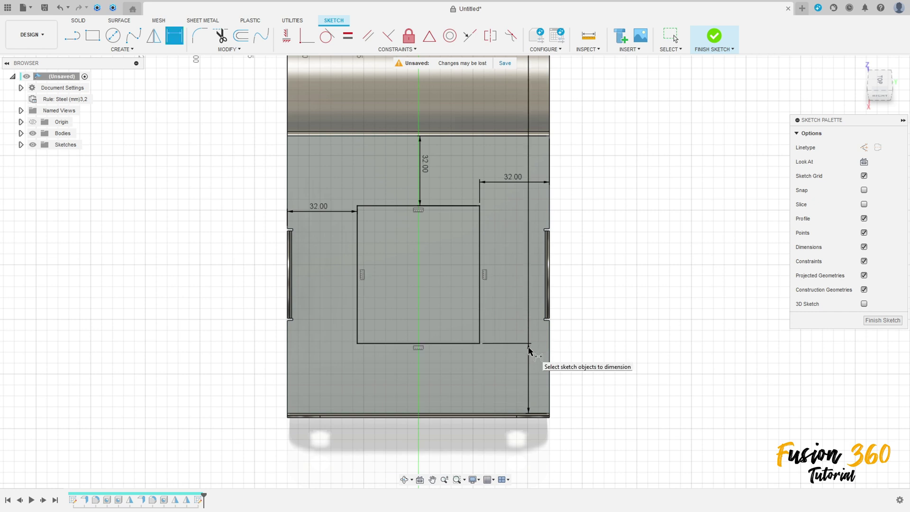
# Step: Round all four corners of the rectangle with 10 mm sketch fillets and finish the sketch
pyautogui.scroll(2, 307, 230)
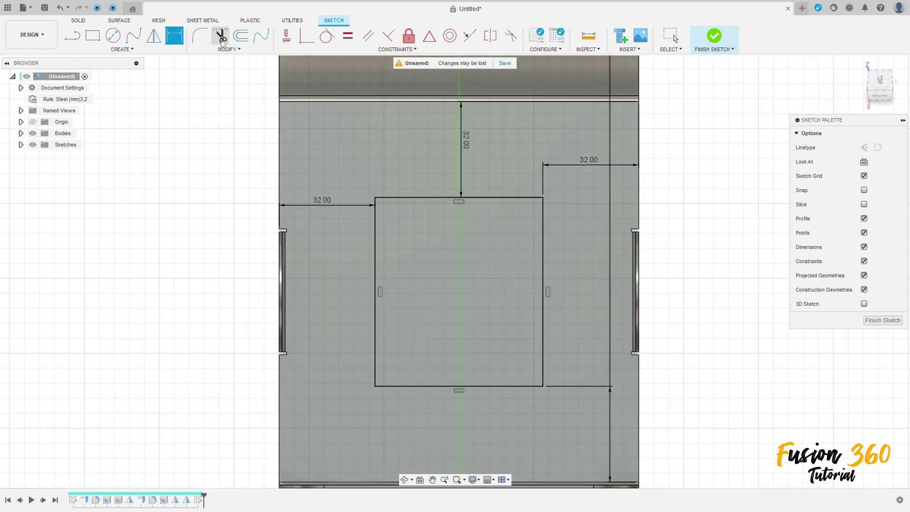
pyautogui.click(200, 36)
pyautogui.click(384, 203)
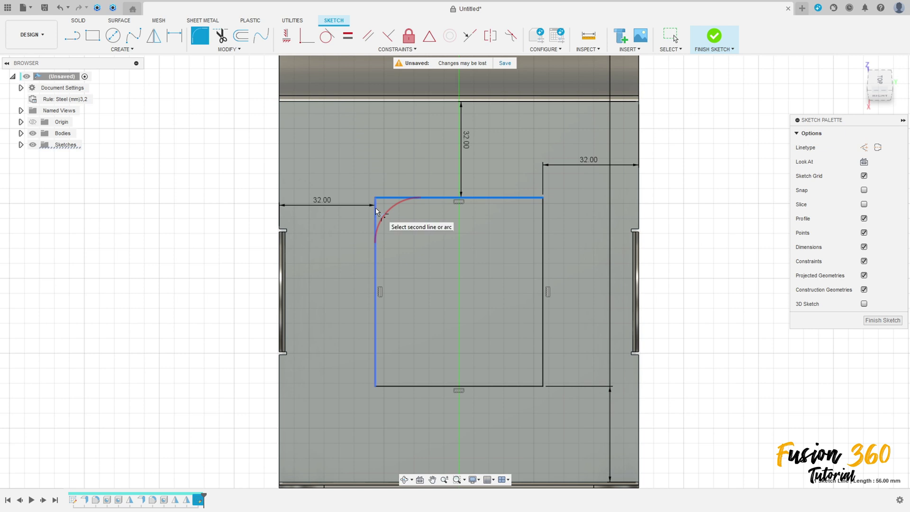
pyautogui.click(376, 211)
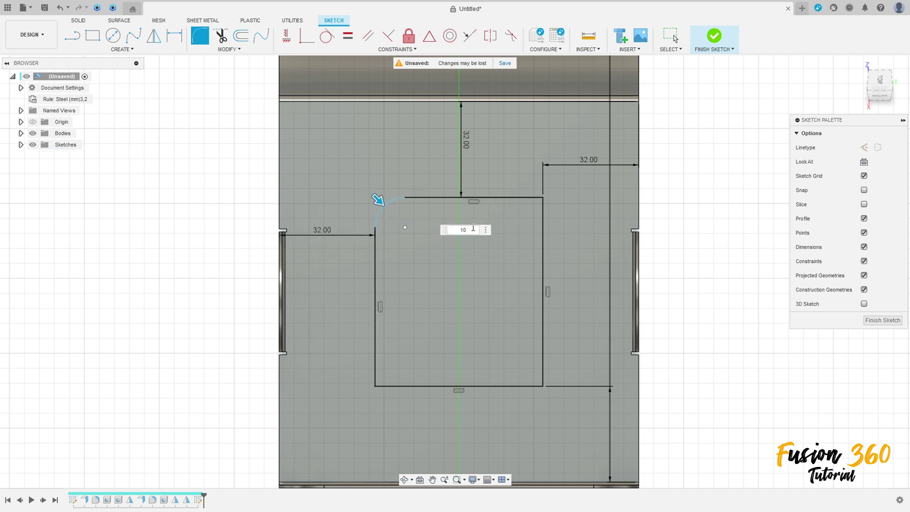
pyautogui.press('Return')
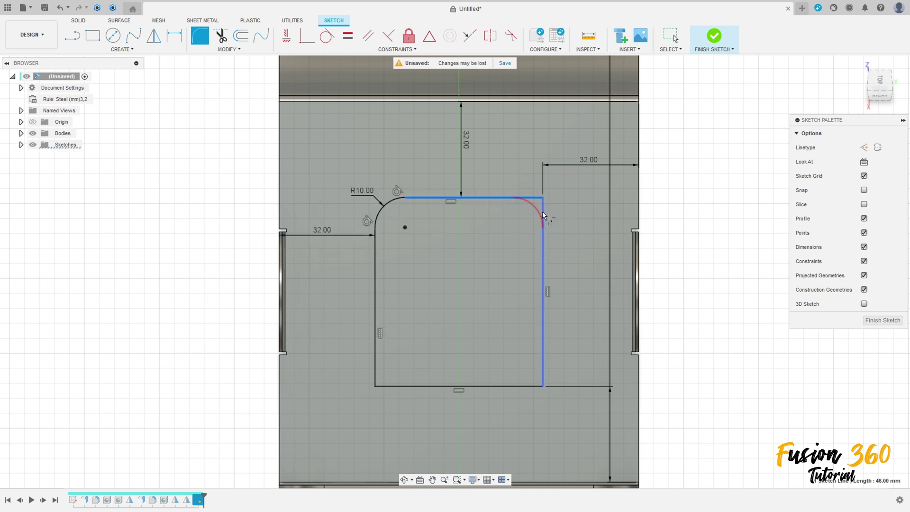
pyautogui.click(543, 216)
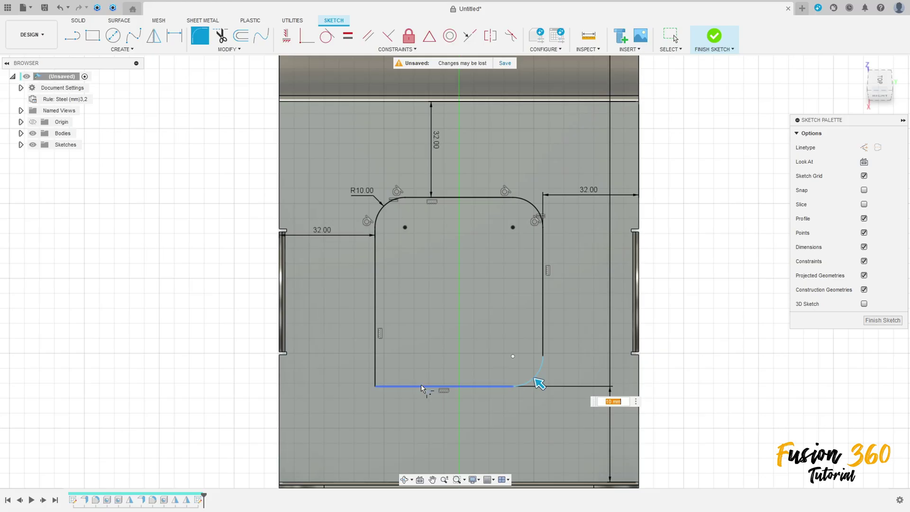
pyautogui.click(596, 385)
pyautogui.click(545, 359)
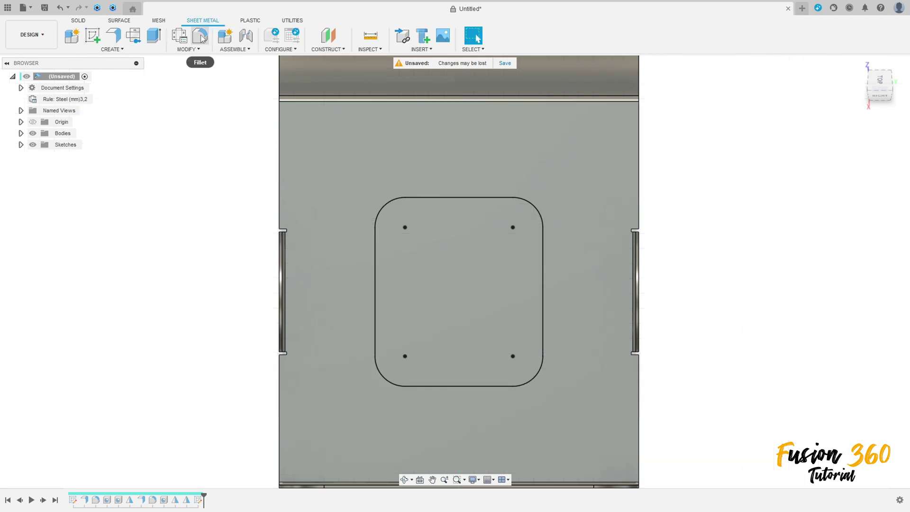
# Step: Extrude the rounded rectangle -10 mm as a cut to open a window through the sloped panel
pyautogui.click(154, 36)
pyautogui.click(458, 254)
pyautogui.keyDown('shift'); pyautogui.moveTo(339, 328); pyautogui.dragTo(393, 296, button='middle'); pyautogui.keyUp('shift')
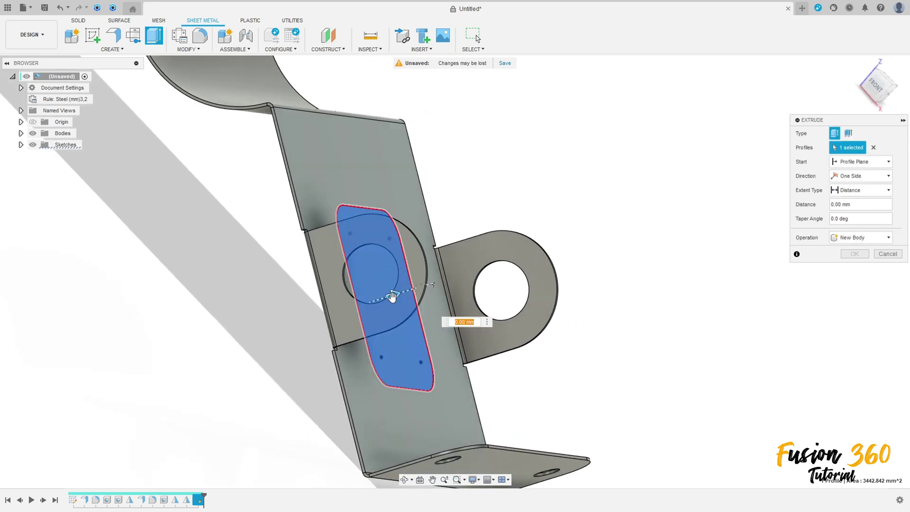
pyautogui.moveTo(394, 296); pyautogui.dragTo(351, 309)
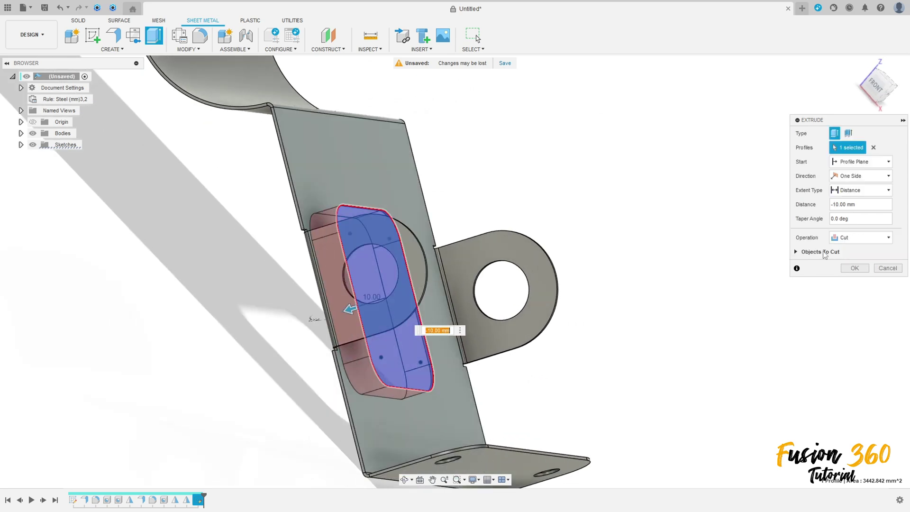
pyautogui.click(855, 268)
# Step: Mirror the window cut feature across the vertical origin plane through the trough, using the Adjust compute type, and restore the home view
pyautogui.scroll(-3, 593, 297)
pyautogui.keyDown('shift'); pyautogui.moveTo(601, 282); pyautogui.dragTo(571, 297, button='middle'); pyautogui.keyUp('shift')
pyautogui.scroll(-3, 572, 300)
pyautogui.click(112, 49)
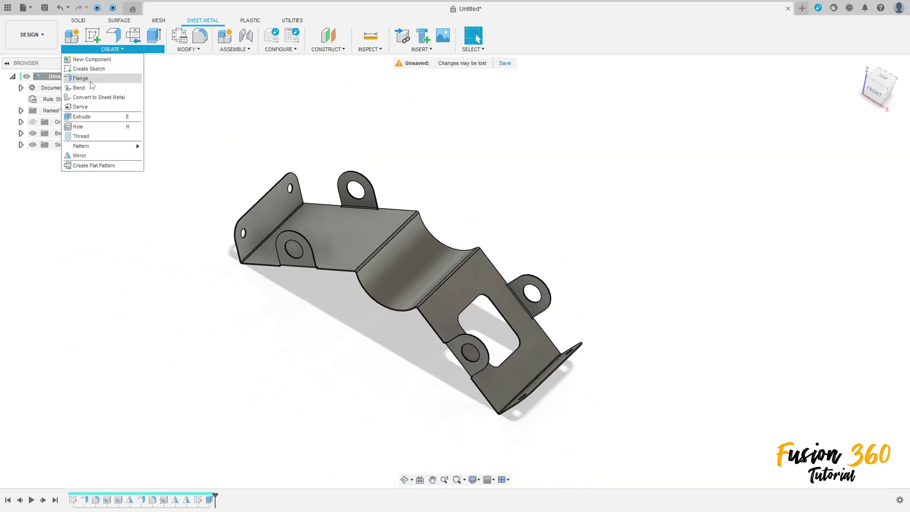
pyautogui.click(79, 156)
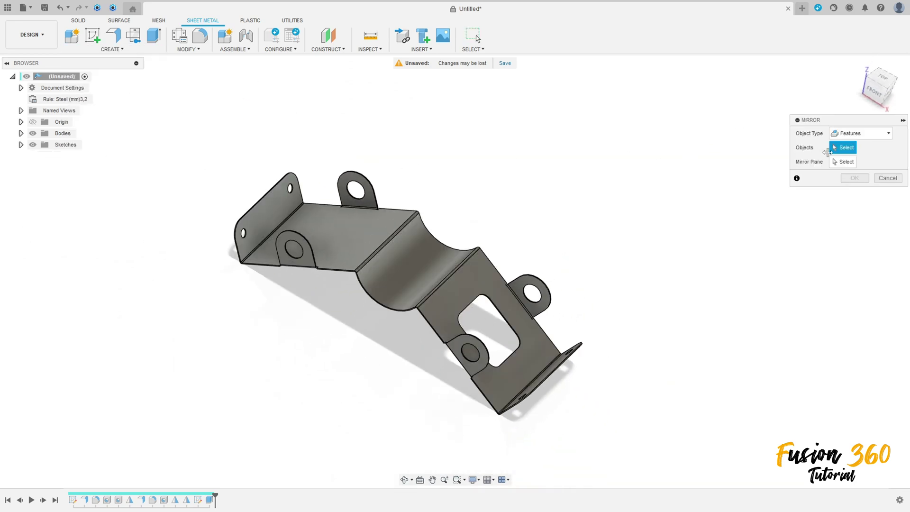
pyautogui.click(209, 500)
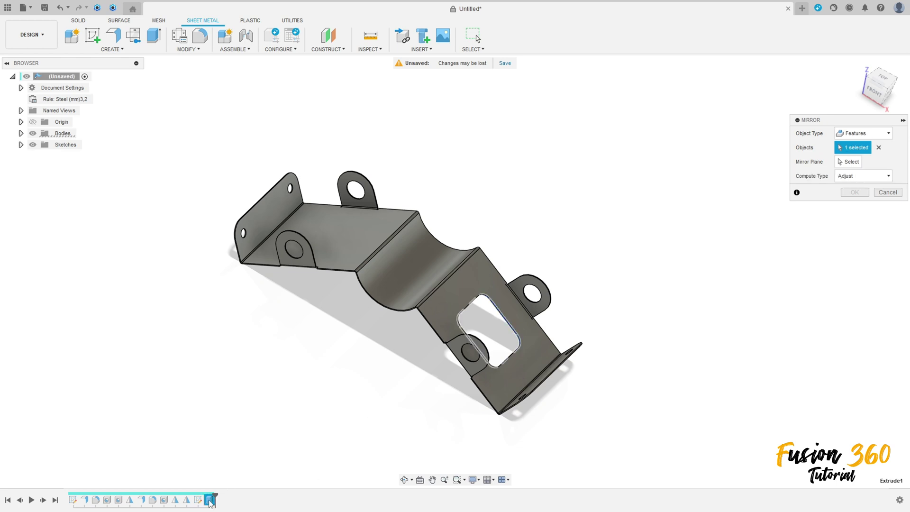
pyautogui.click(846, 162)
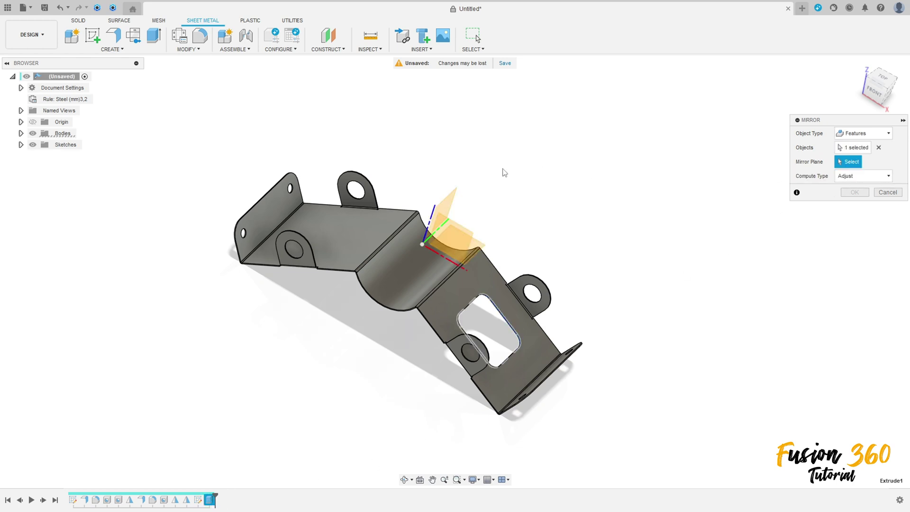
pyautogui.keyDown('shift'); pyautogui.moveTo(501, 171); pyautogui.dragTo(456, 189, button='middle'); pyautogui.keyUp('shift')
pyautogui.click(440, 213)
pyautogui.keyDown('shift'); pyautogui.moveTo(475, 233); pyautogui.dragTo(535, 238, button='middle'); pyautogui.keyUp('shift')
pyautogui.click(855, 192)
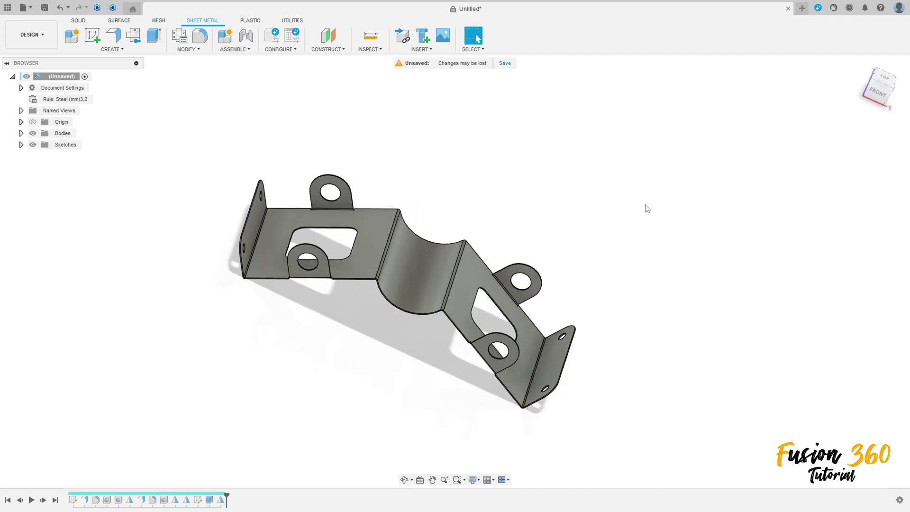
pyautogui.keyDown('shift'); pyautogui.moveTo(646, 207); pyautogui.dragTo(599, 199, button='middle'); pyautogui.keyUp('shift')
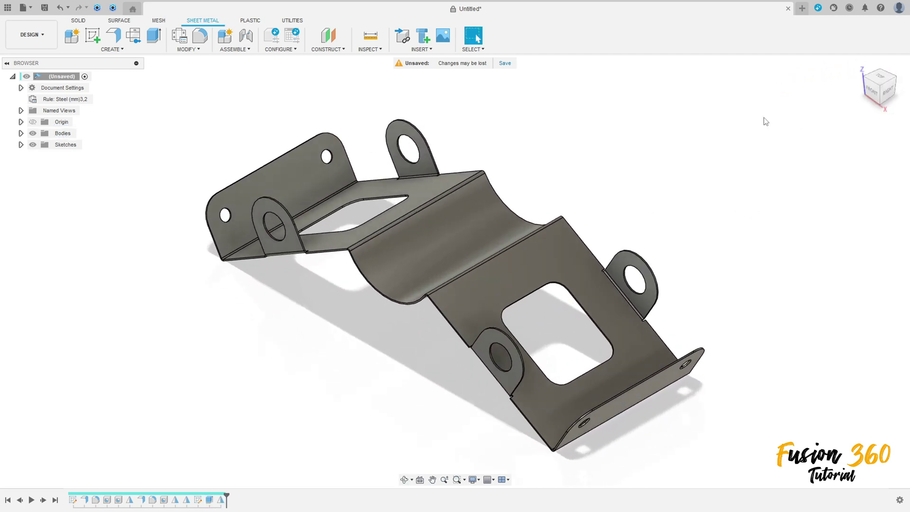